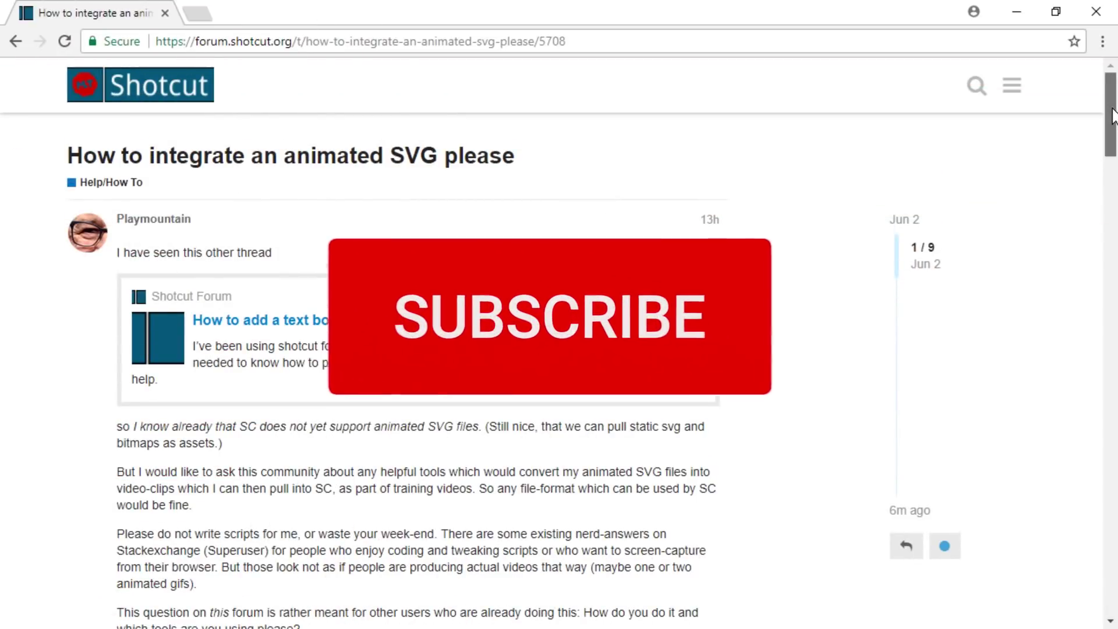
- Minimize Chrome and load Cartoon-Tug-Boat-Large-v3.svg into the Shotcut player
{"action": "mouse_move", "coordinate": [1111, 114]}
{"action": "left_mouse_down"}
{"action": "mouse_move", "coordinate": [1110, 357]}
{"action": "mouse_move", "coordinate": [1085, 512]}
{"action": "mouse_move", "coordinate": [1108, 562]}
{"action": "mouse_move", "coordinate": [1106, 93]}
{"action": "left_mouse_up"}
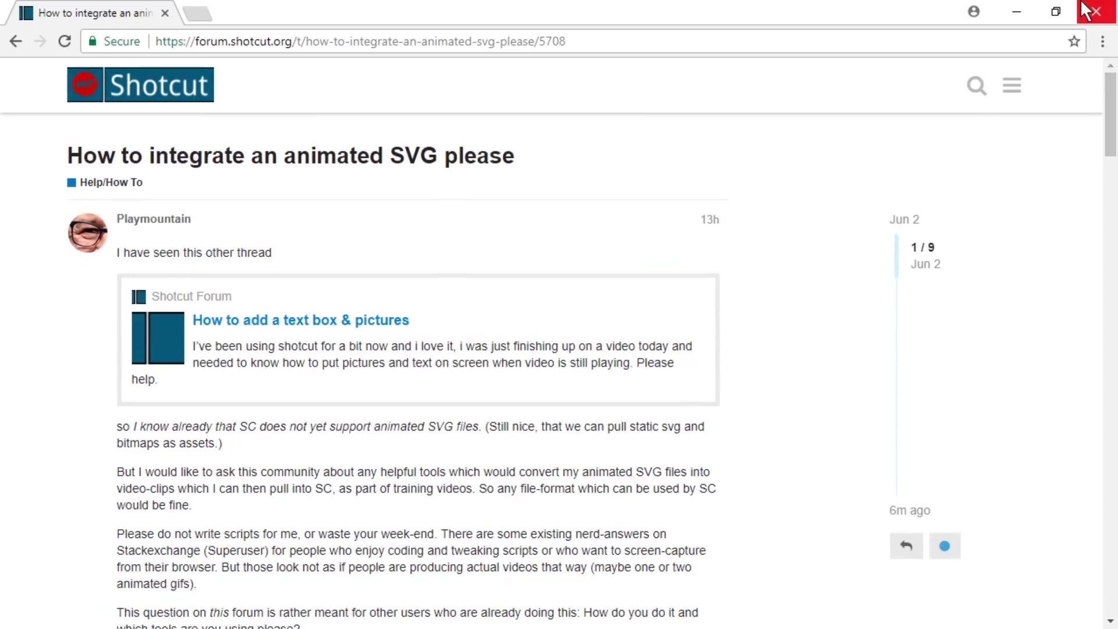
{"action": "left_click", "coordinate": [1016, 11]}
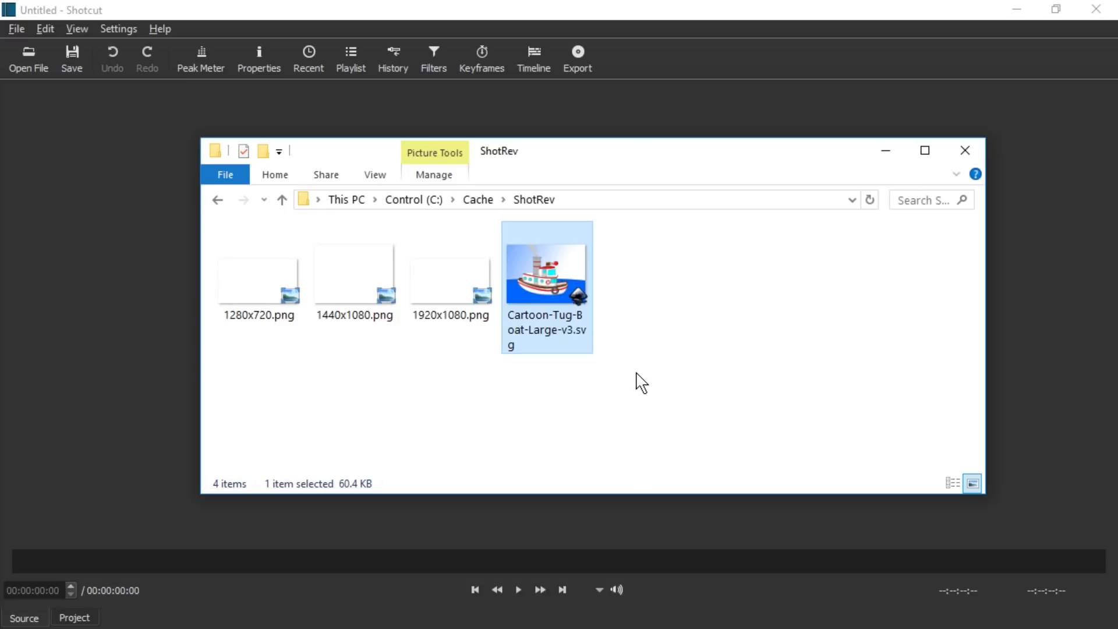
{"action": "left_click_drag", "start_coordinate": [637, 372], "coordinate": [129, 267]}
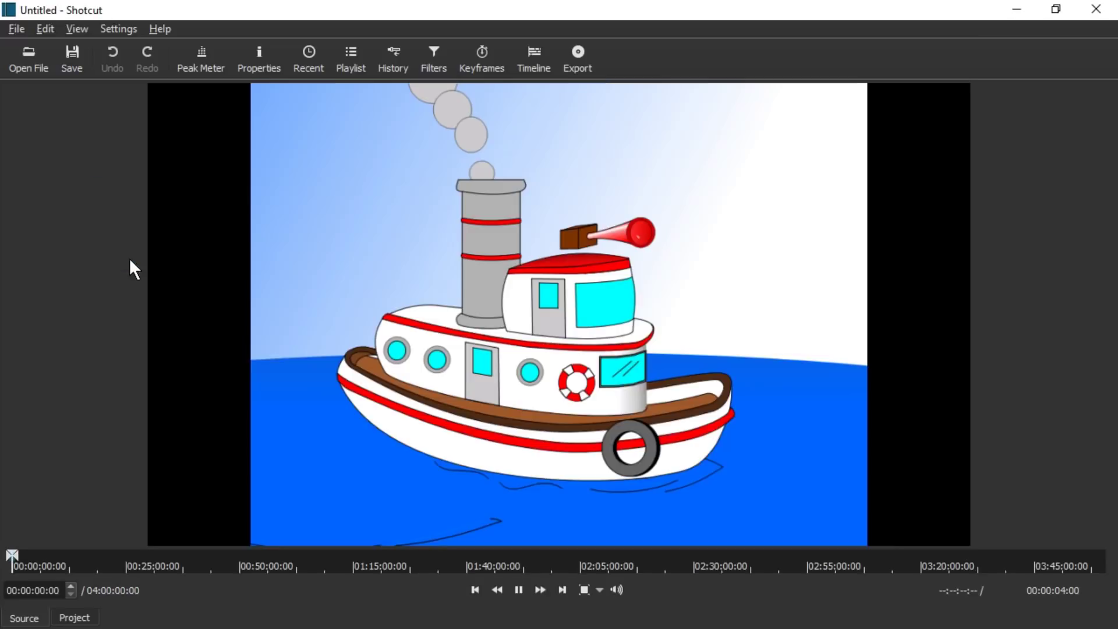
- Show the timeline, drop the tugboat clip onto V1, then remove it again
{"action": "left_click", "coordinate": [534, 61]}
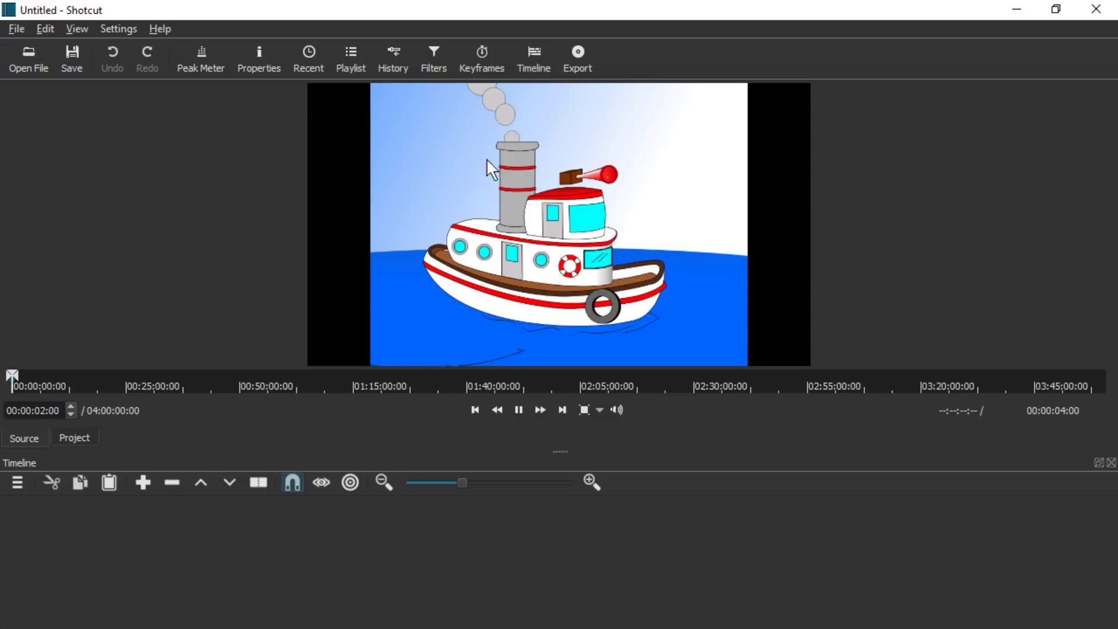
{"action": "left_click_drag", "start_coordinate": [486, 158], "coordinate": [156, 510]}
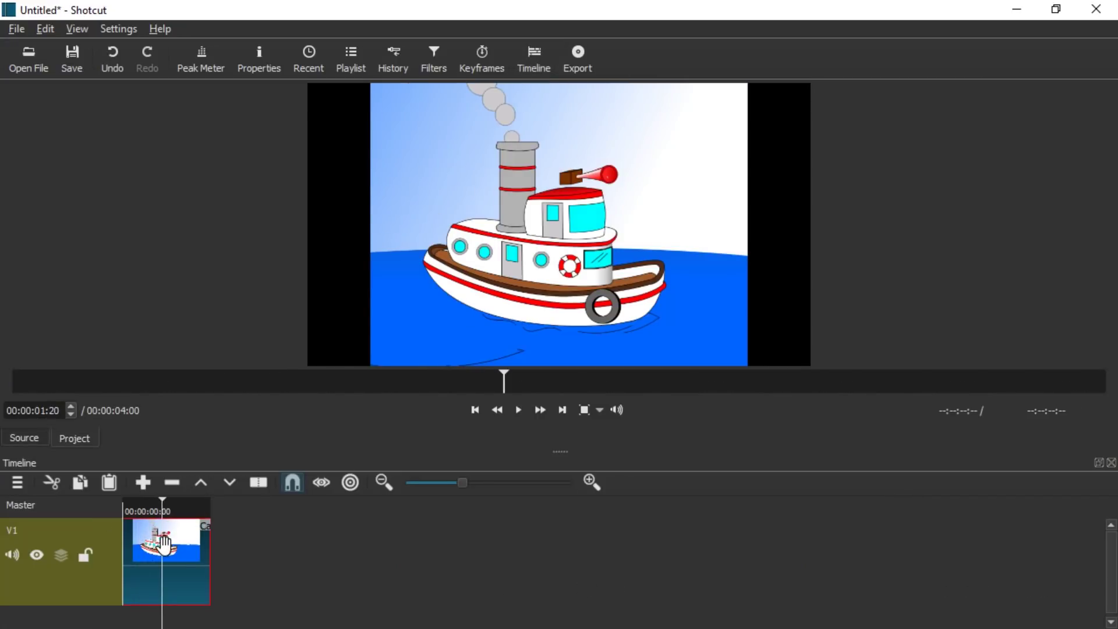
{"action": "right_click", "coordinate": [166, 539]}
{"action": "left_click", "coordinate": [200, 536]}
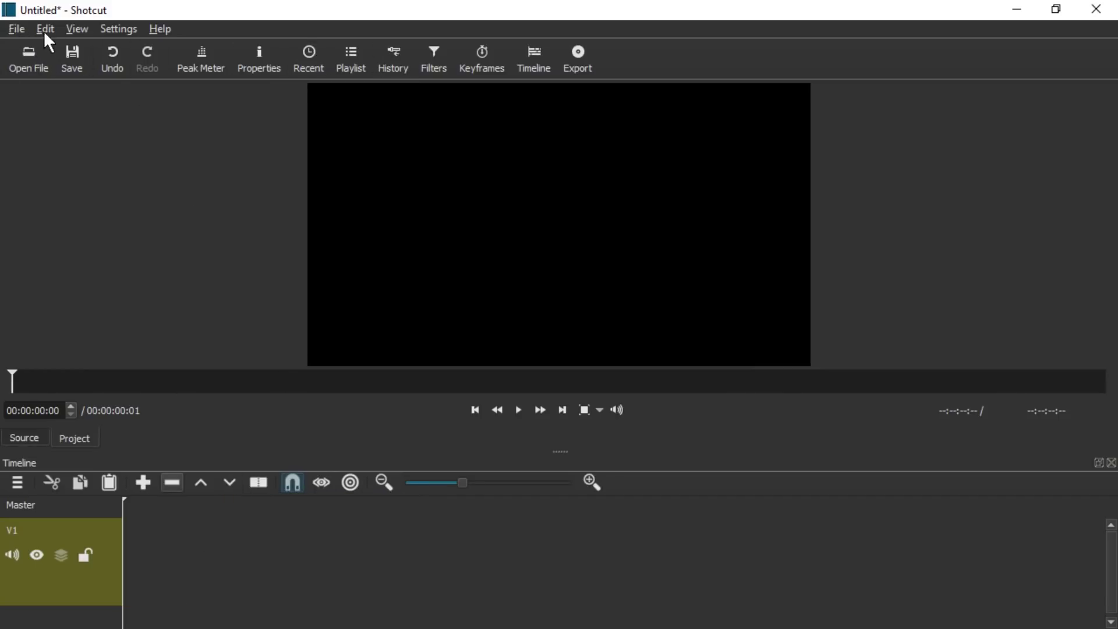
- Create a Color generator clip of white with alpha 0 (#00FFFFFF) via Open Other
{"action": "left_click", "coordinate": [14, 29]}
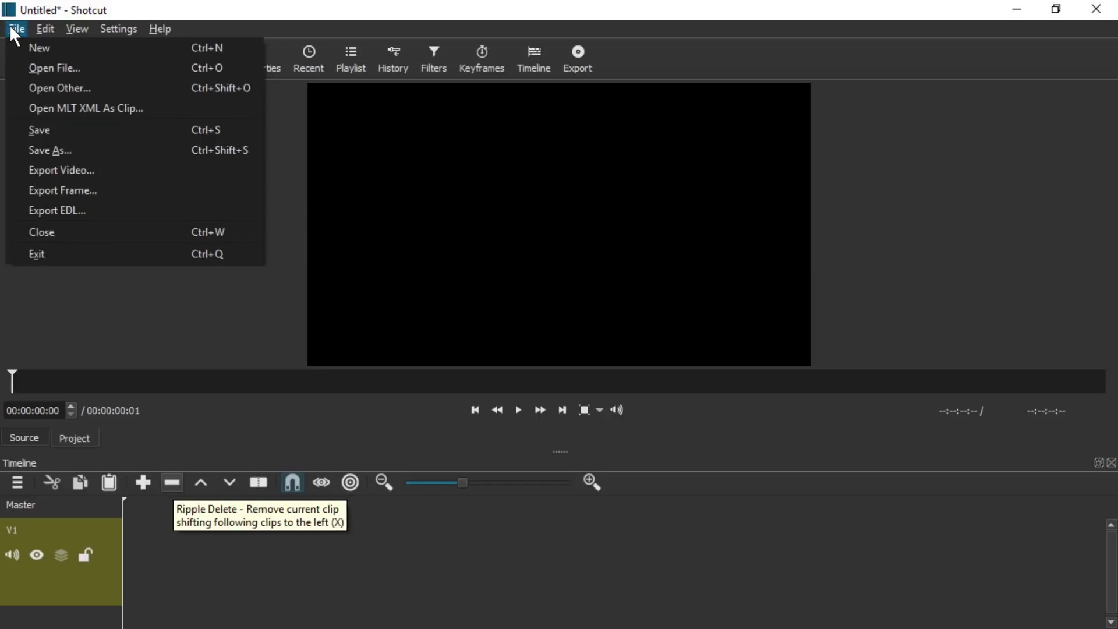
{"action": "left_click", "coordinate": [42, 88]}
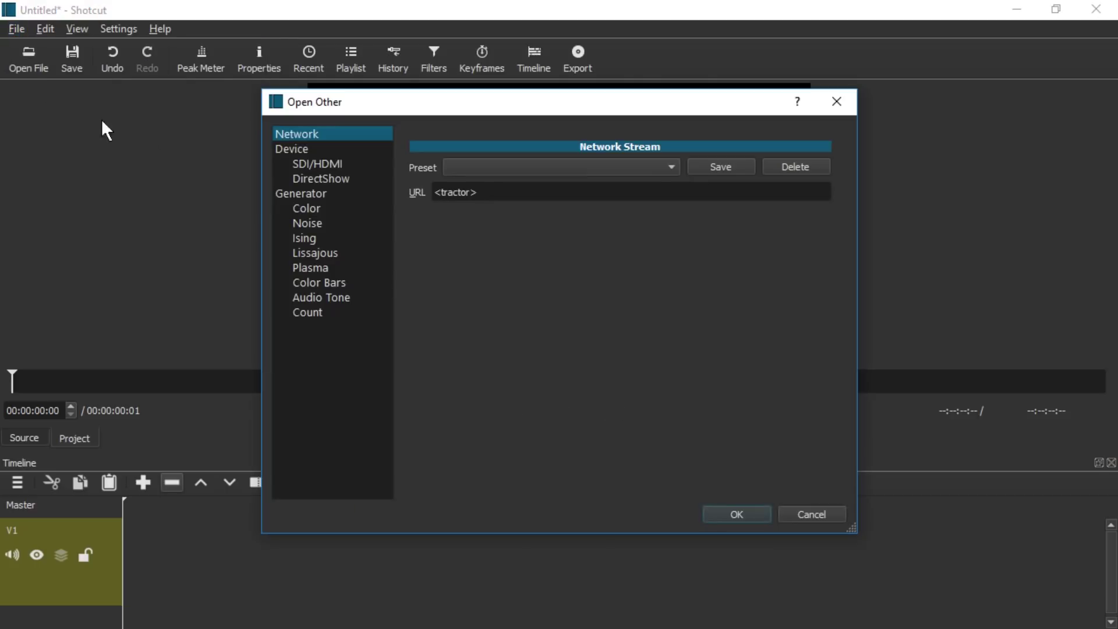
{"action": "left_click", "coordinate": [314, 209]}
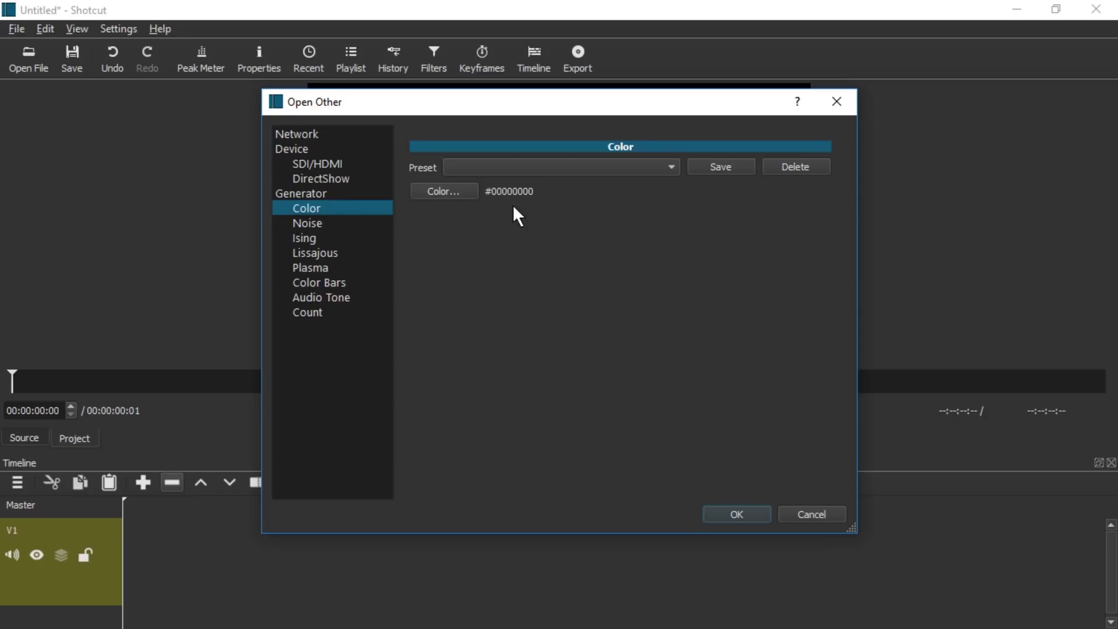
{"action": "left_click", "coordinate": [467, 190]}
{"action": "left_click_drag", "start_coordinate": [750, 423], "coordinate": [694, 423]}
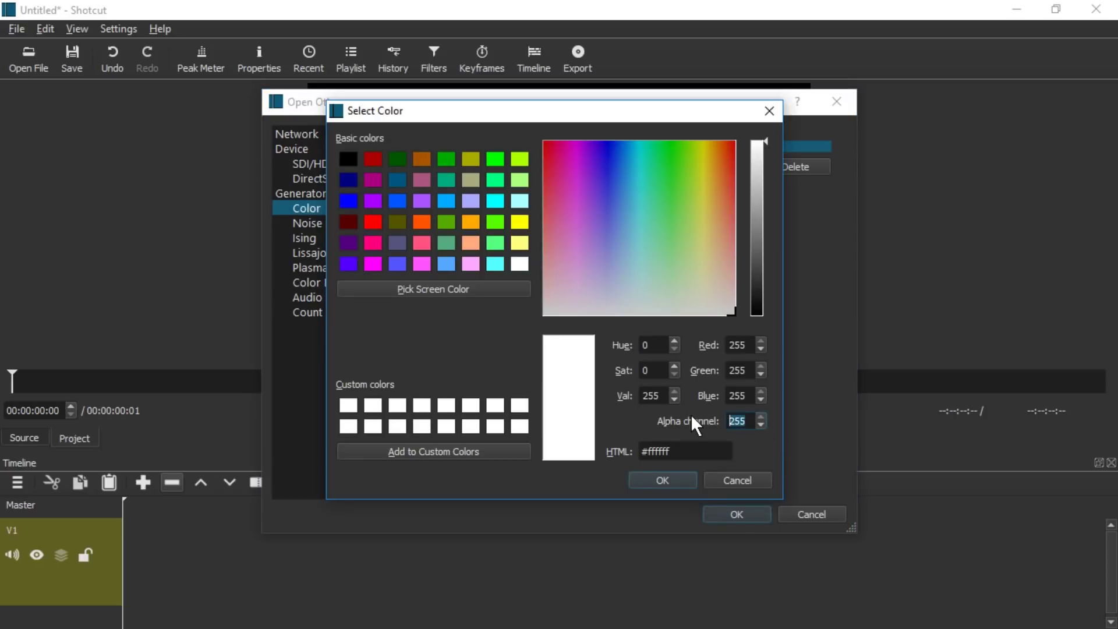
{"action": "type", "text": "0"}
{"action": "left_click", "coordinate": [662, 480]}
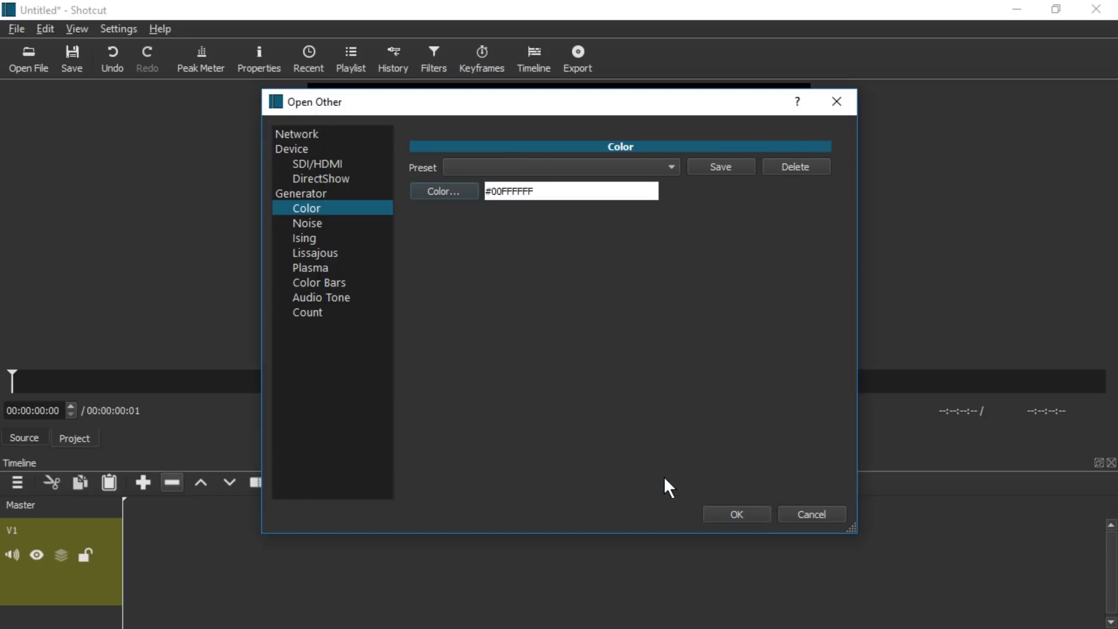
{"action": "left_click", "coordinate": [731, 512]}
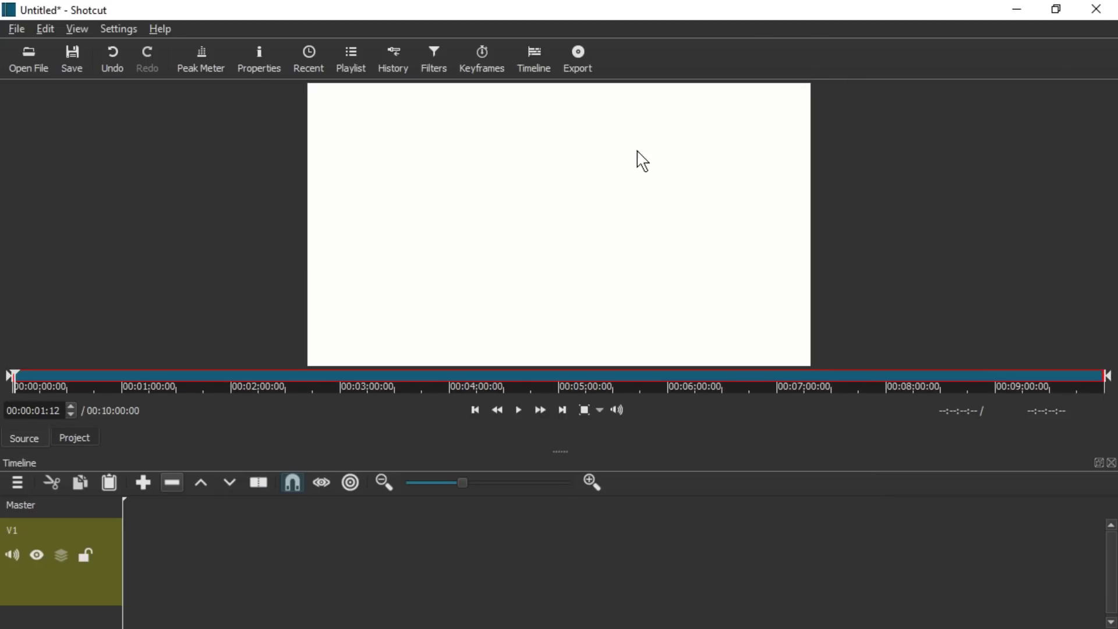
- Place the colour clip on V1, split it at 00:02:44, and delete the second part
{"action": "left_click_drag", "start_coordinate": [643, 161], "coordinate": [190, 531]}
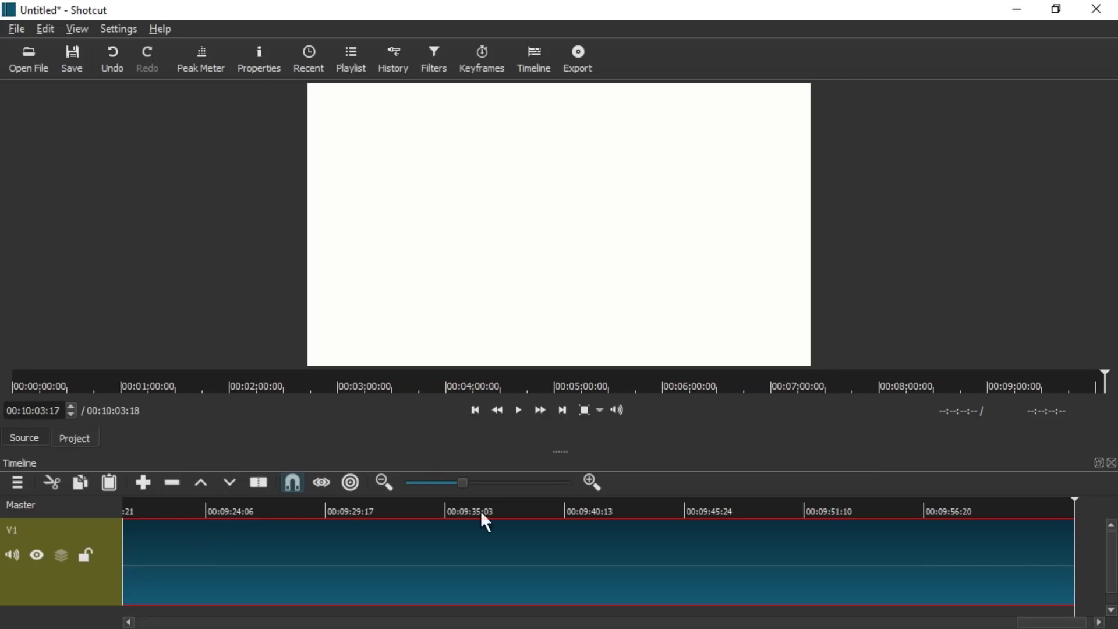
{"action": "scroll", "coordinate": [485, 522], "scroll_direction": "down", "scroll_amount": 5}
{"action": "left_click", "coordinate": [198, 511]}
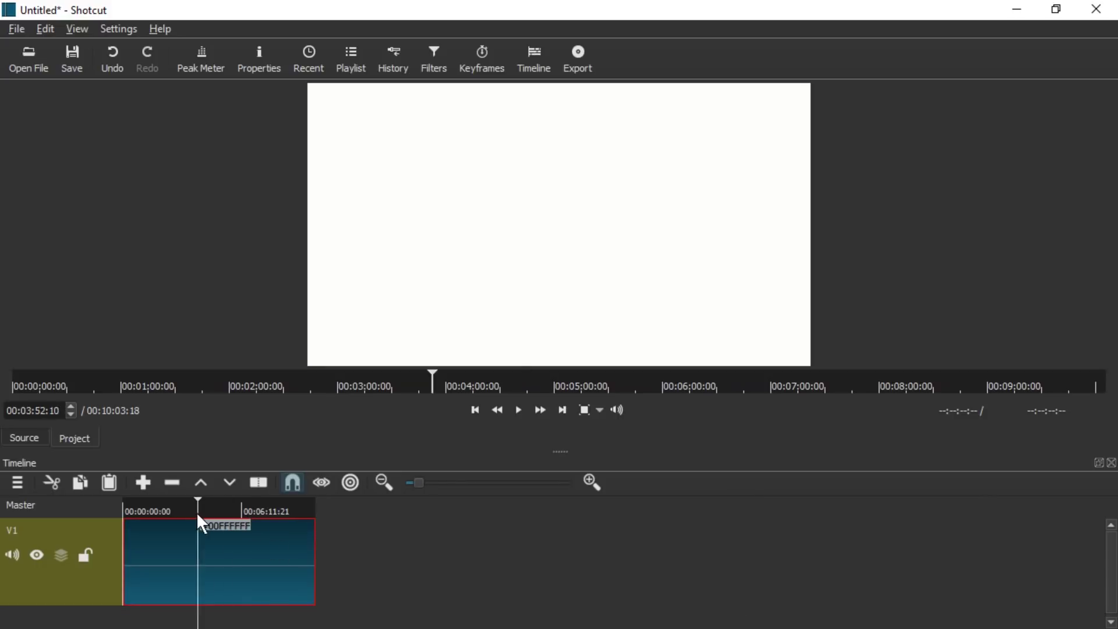
{"action": "left_click_drag", "start_coordinate": [197, 514], "coordinate": [175, 514]}
{"action": "key", "text": "s"}
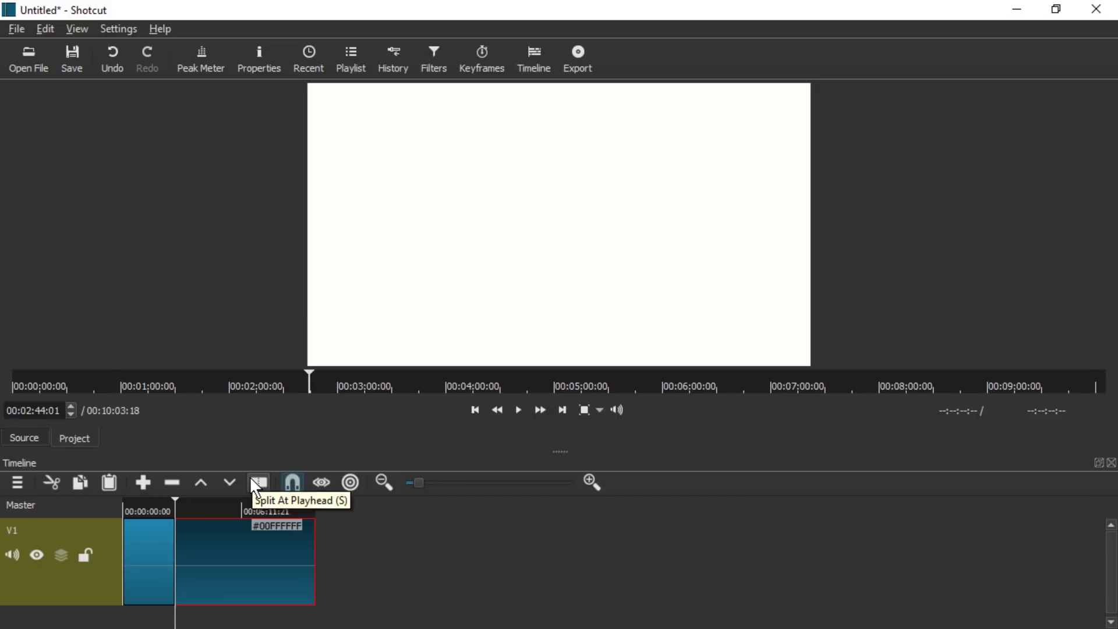
{"action": "right_click", "coordinate": [219, 539]}
{"action": "left_click", "coordinate": [266, 535]}
- Remove the leading gap so the colour clip starts at zero, then select it
{"action": "scroll", "coordinate": [198, 524], "scroll_direction": "up", "scroll_amount": 3}
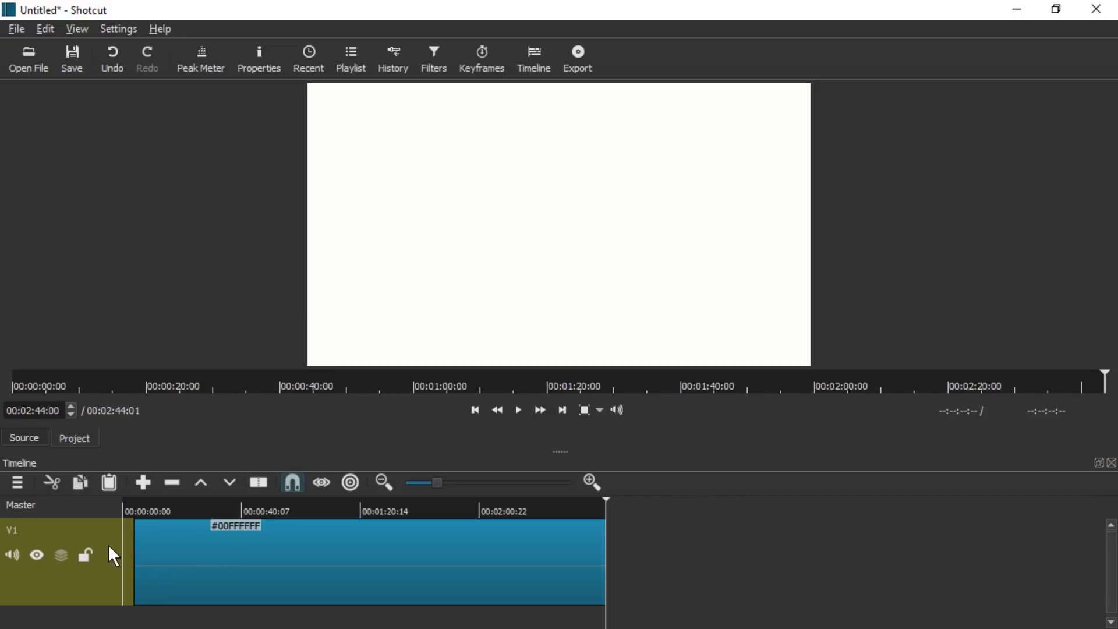
{"action": "right_click", "coordinate": [128, 544]}
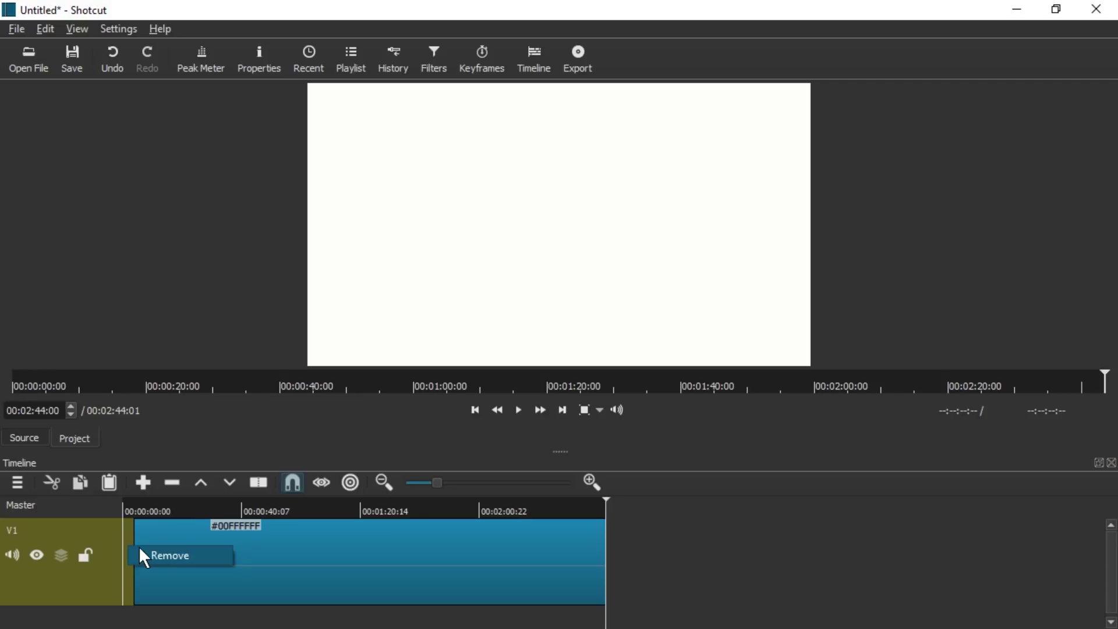
{"action": "left_click", "coordinate": [140, 548]}
{"action": "left_click_drag", "start_coordinate": [141, 506], "coordinate": [97, 508]}
{"action": "left_click", "coordinate": [197, 546]}
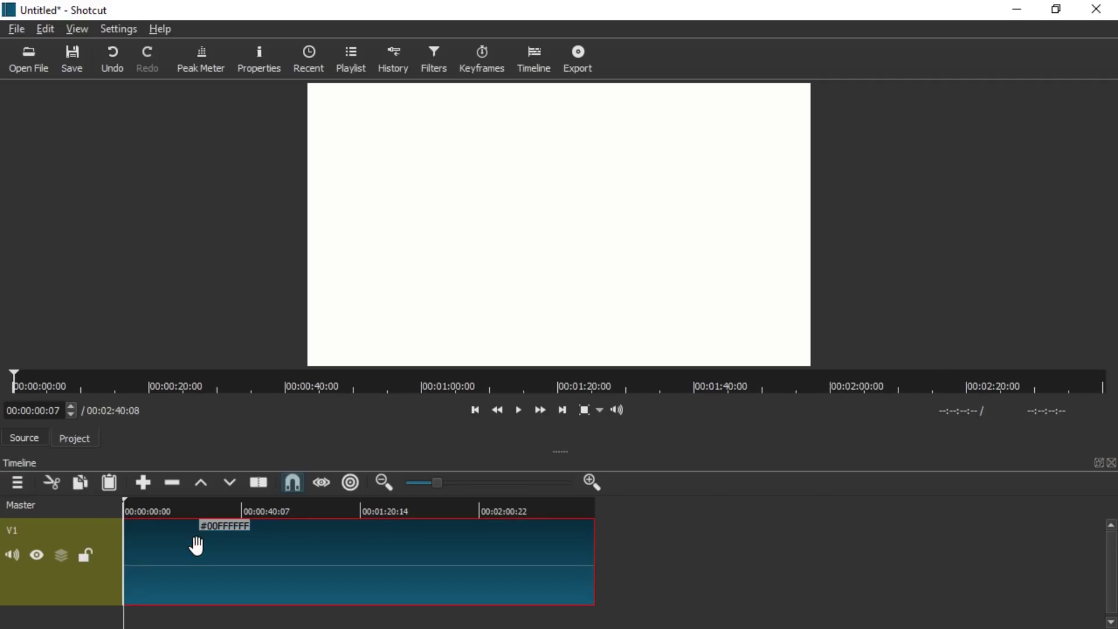
{"action": "left_click", "coordinate": [451, 512]}
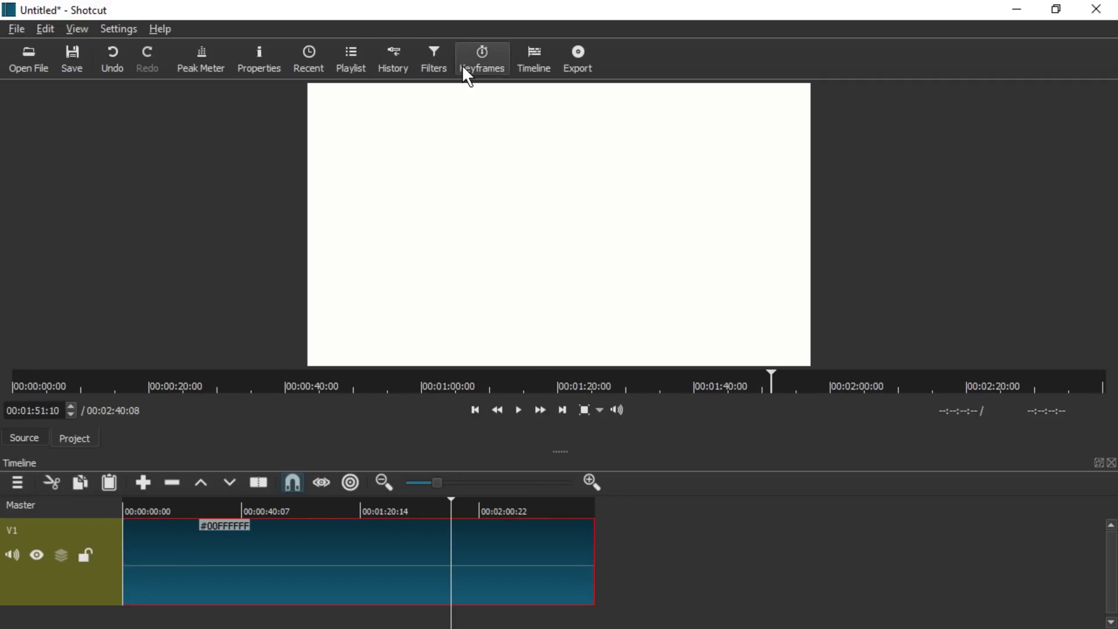
- Add Overlay HTML from the Video filters list to the transparent colour clip
{"action": "left_click", "coordinate": [444, 66]}
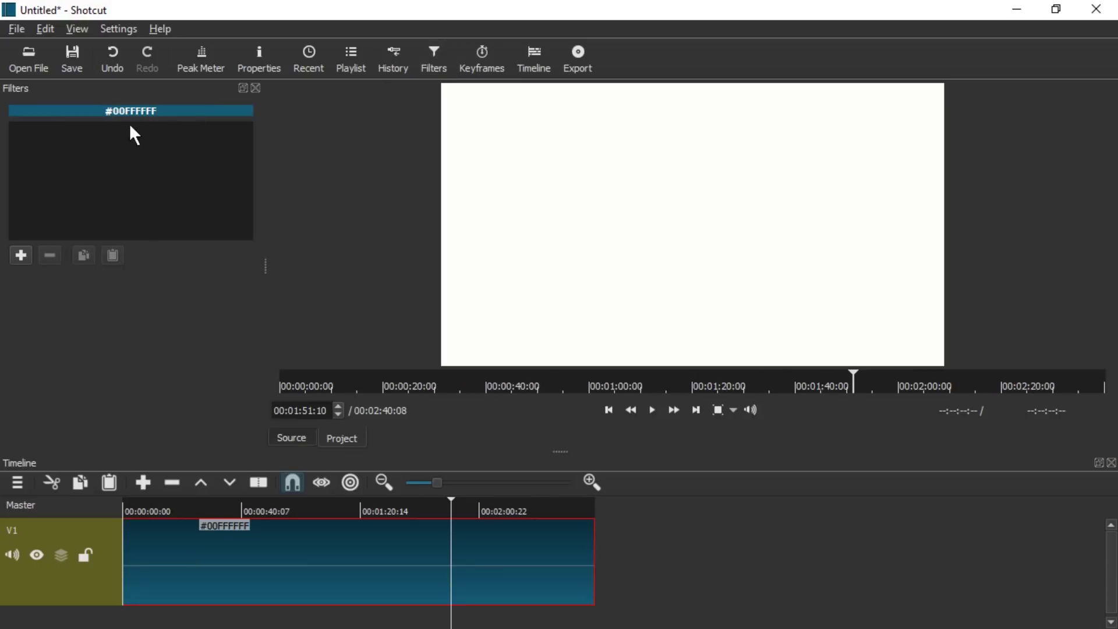
{"action": "left_click", "coordinate": [22, 253]}
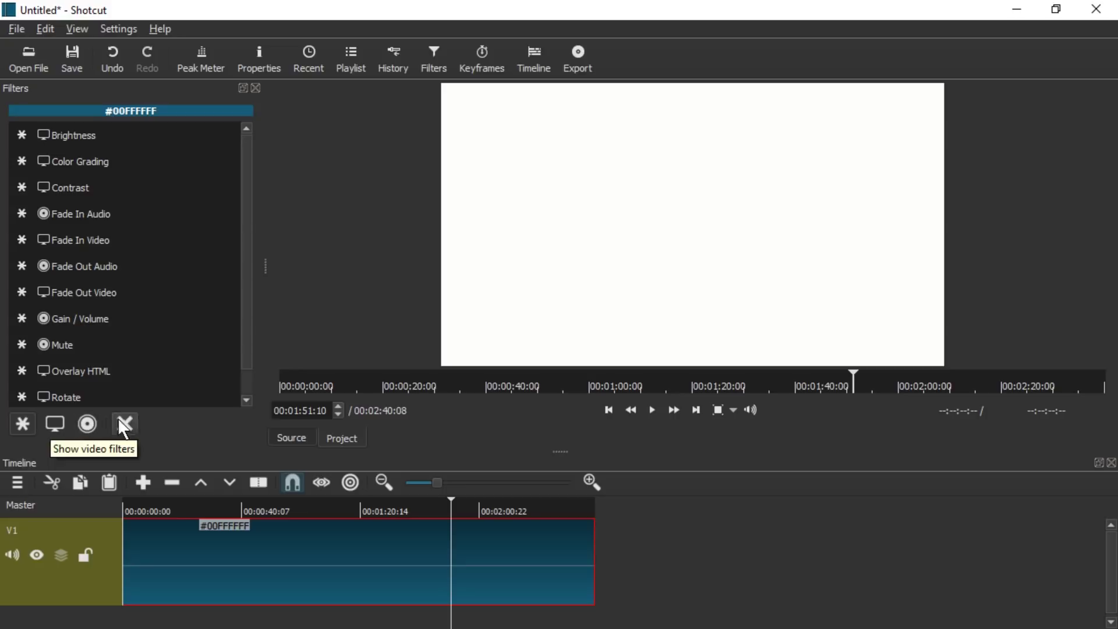
{"action": "left_click", "coordinate": [56, 422]}
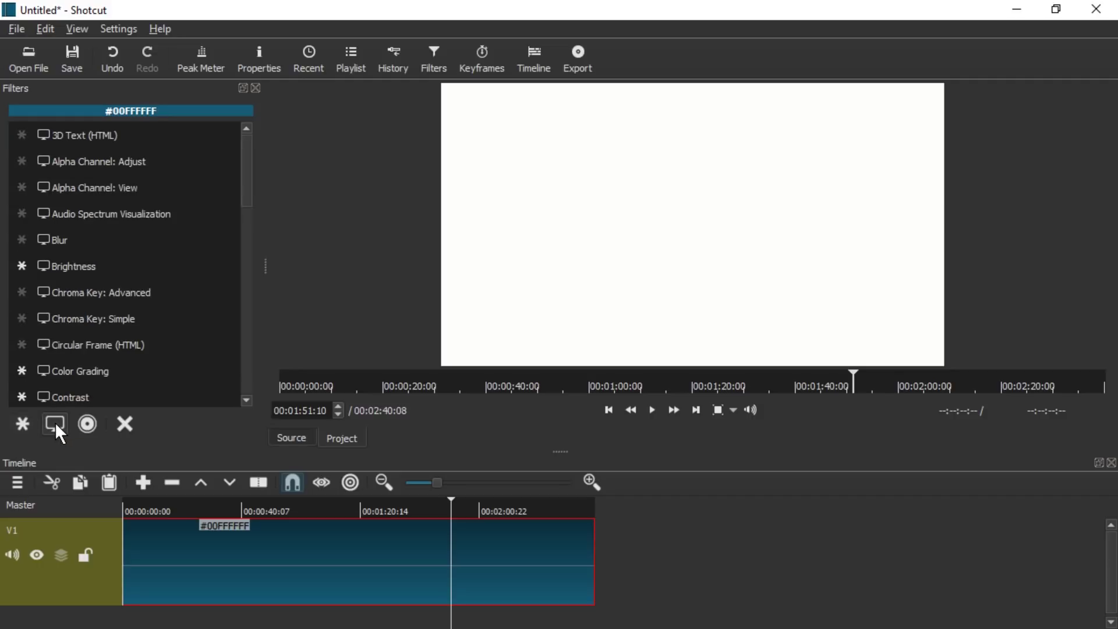
{"action": "mouse_move", "coordinate": [247, 150]}
{"action": "left_mouse_down"}
{"action": "mouse_move", "coordinate": [224, 332]}
{"action": "mouse_move", "coordinate": [228, 309]}
{"action": "left_mouse_up"}
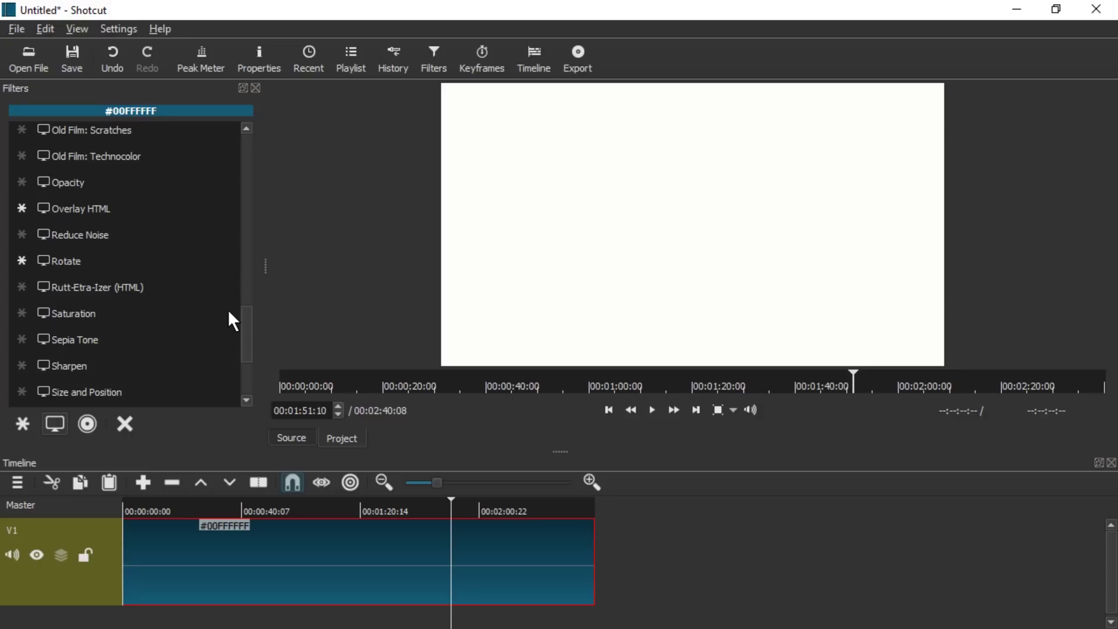
{"action": "left_click", "coordinate": [110, 208]}
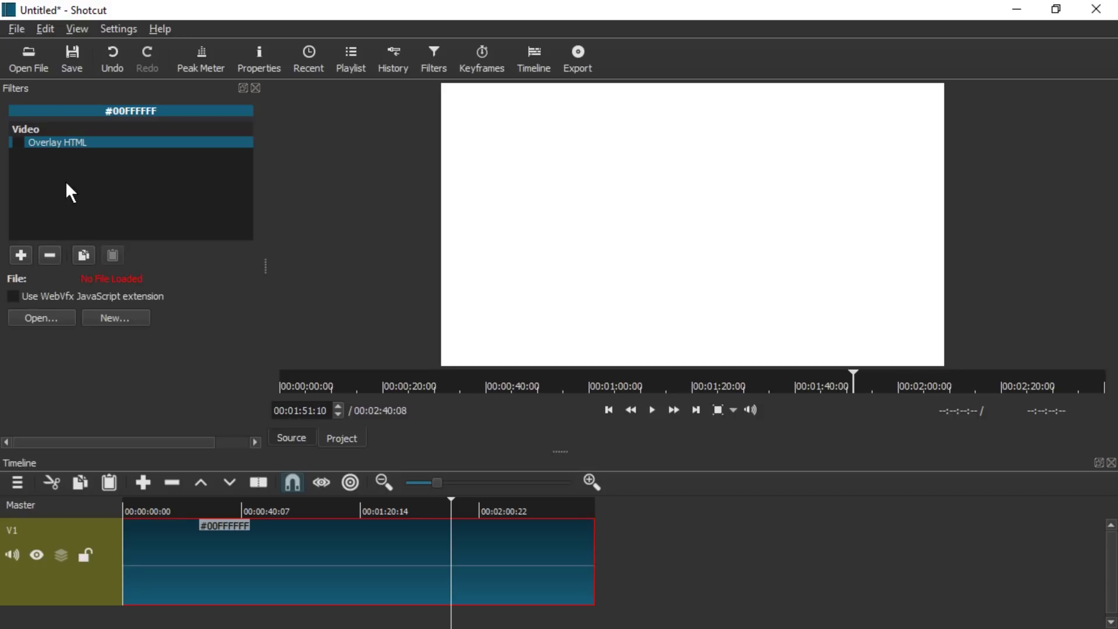
- Point the Overlay HTML filter at Cartoon-Tug-Boat-Large-v3.svg using the All Files (*) type
{"action": "left_click", "coordinate": [57, 320]}
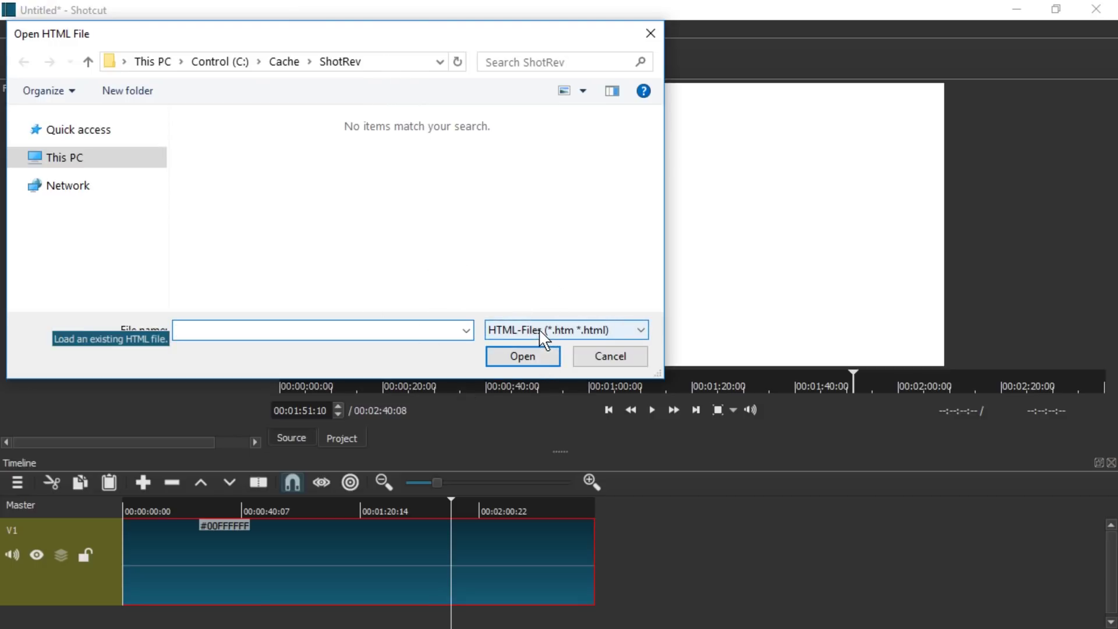
{"action": "left_click", "coordinate": [534, 330]}
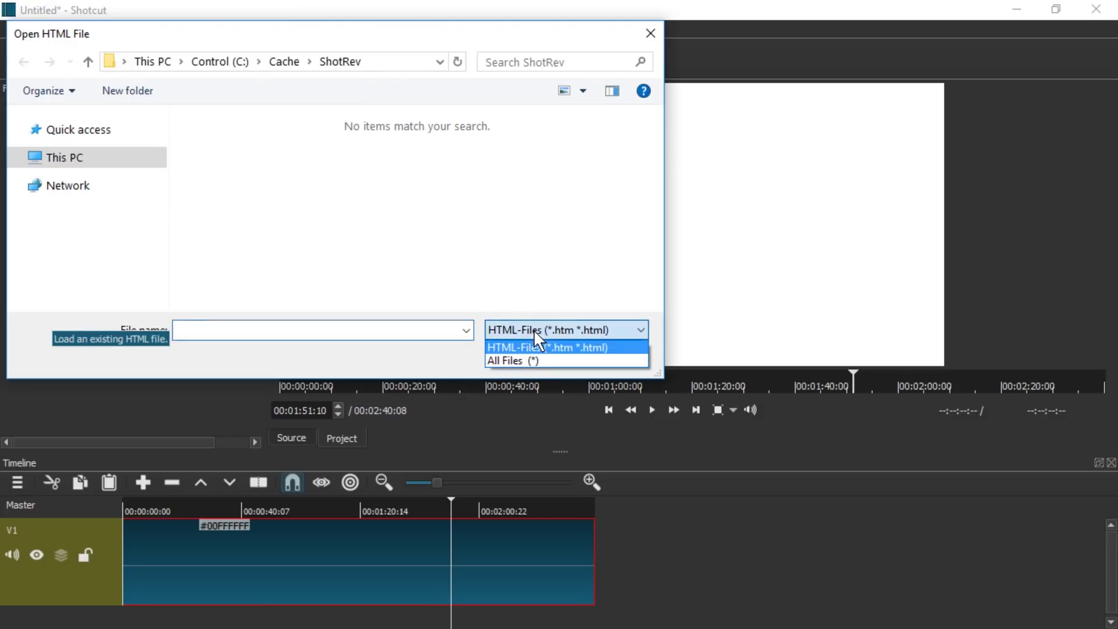
{"action": "left_click", "coordinate": [523, 360]}
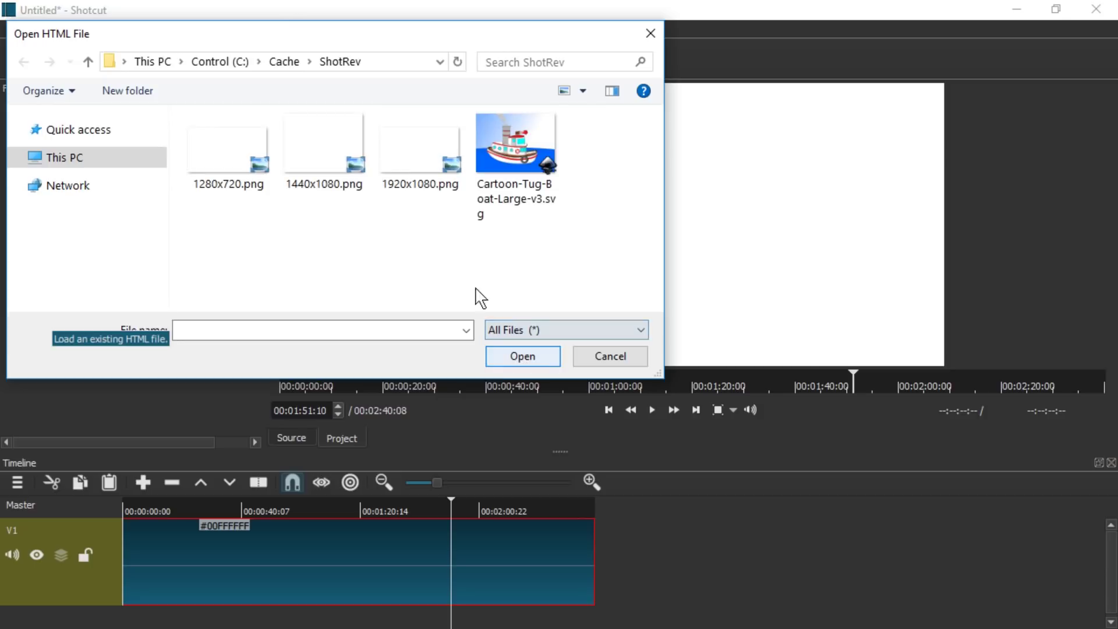
{"action": "double_click", "coordinate": [529, 146]}
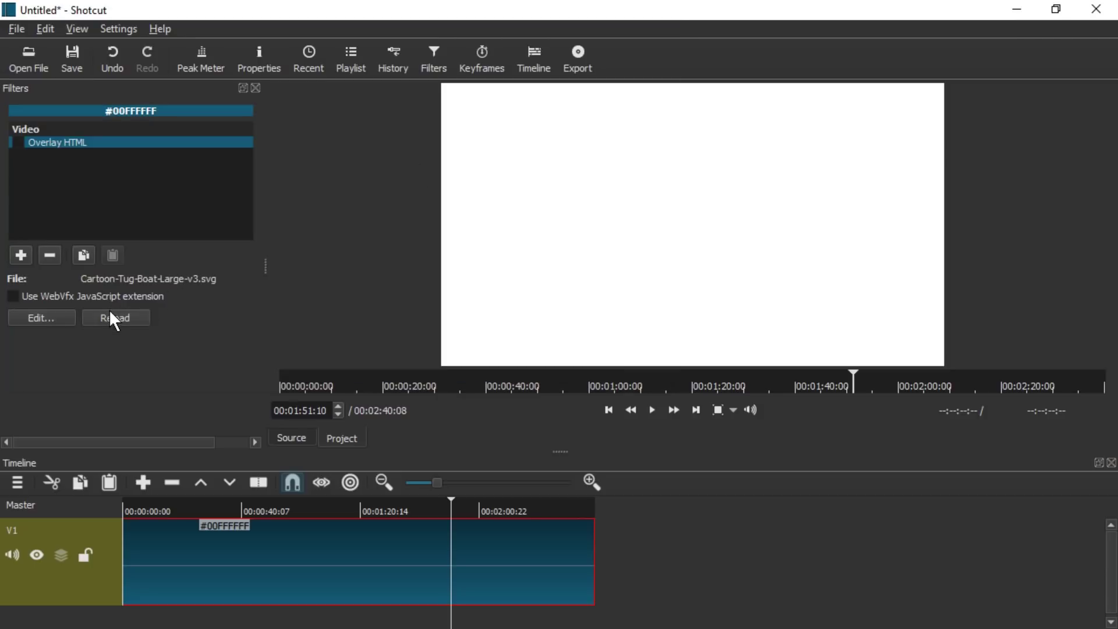
{"action": "left_click", "coordinate": [216, 502]}
{"action": "left_click", "coordinate": [145, 509]}
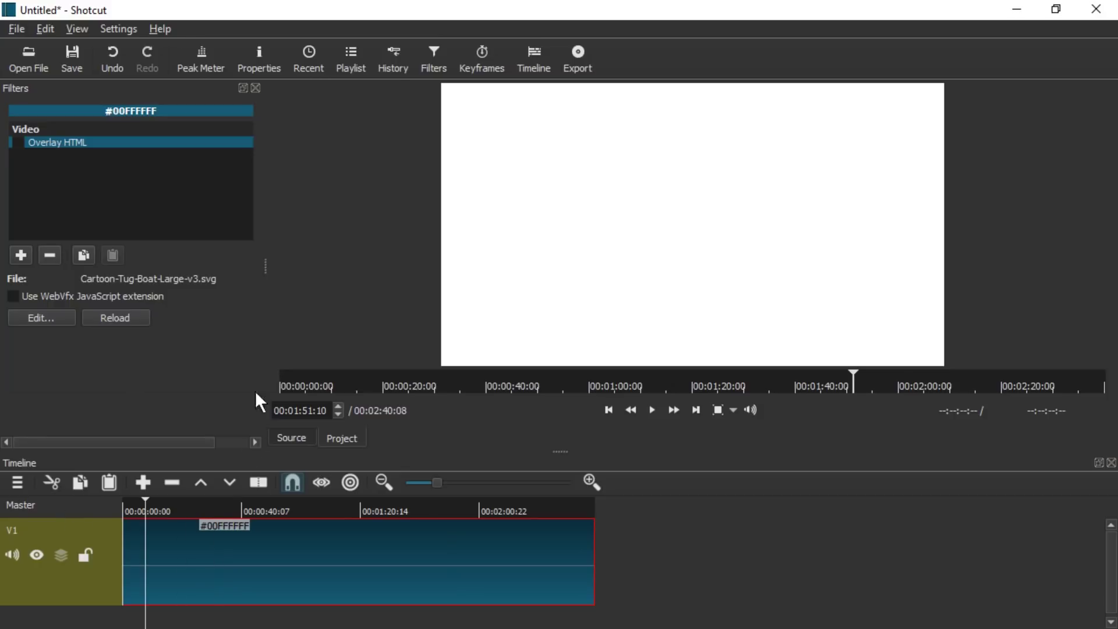
- Save the project as happyboat.mlt in the ShotRev folder
{"action": "left_click", "coordinate": [67, 54]}
{"action": "type", "text": "h"}
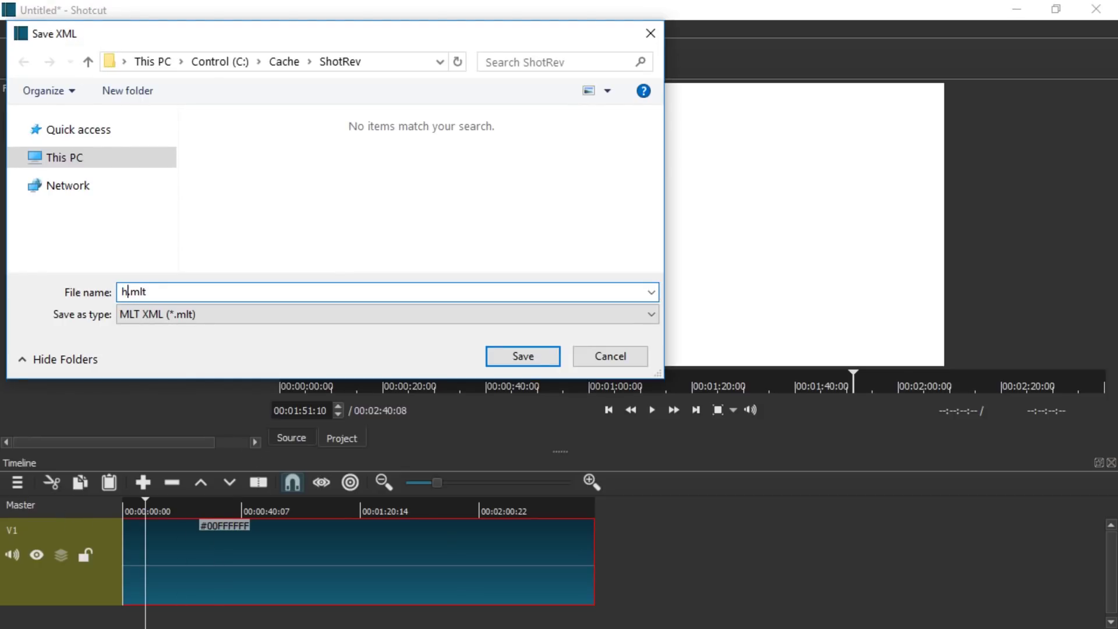
{"action": "type", "text": "appyboat"}
{"action": "key", "text": "Return"}
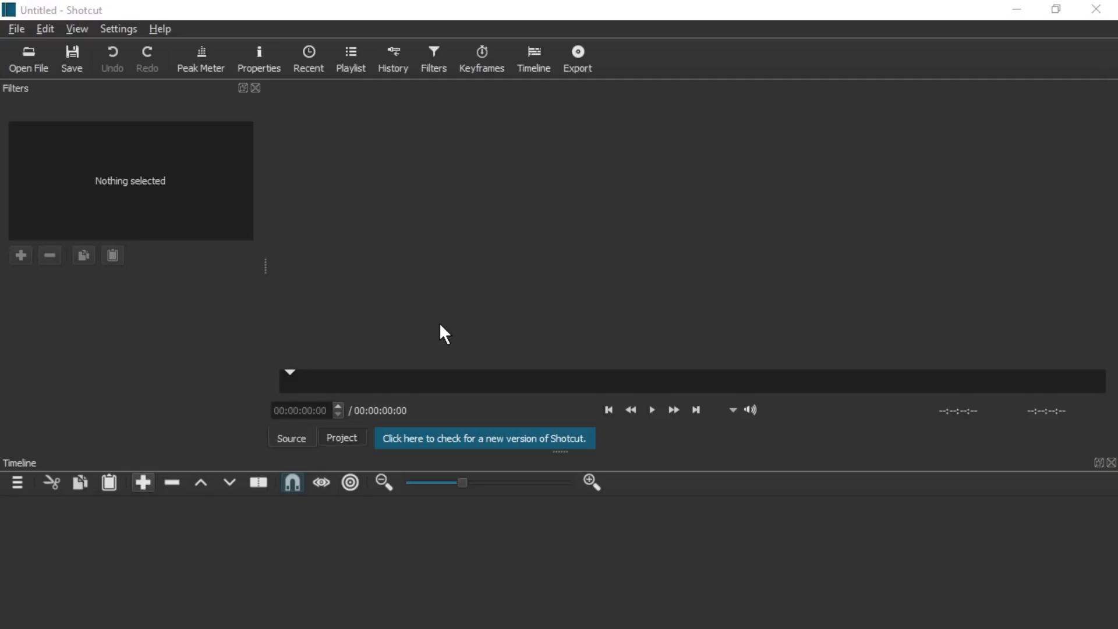
- Reload happyboat.mlt from ShotRev, split the clip near 00:02:00:22, and preview the timeline
{"action": "key", "text": "alt+Tab"}
{"action": "left_click_drag", "start_coordinate": [640, 295], "coordinate": [863, 123]}
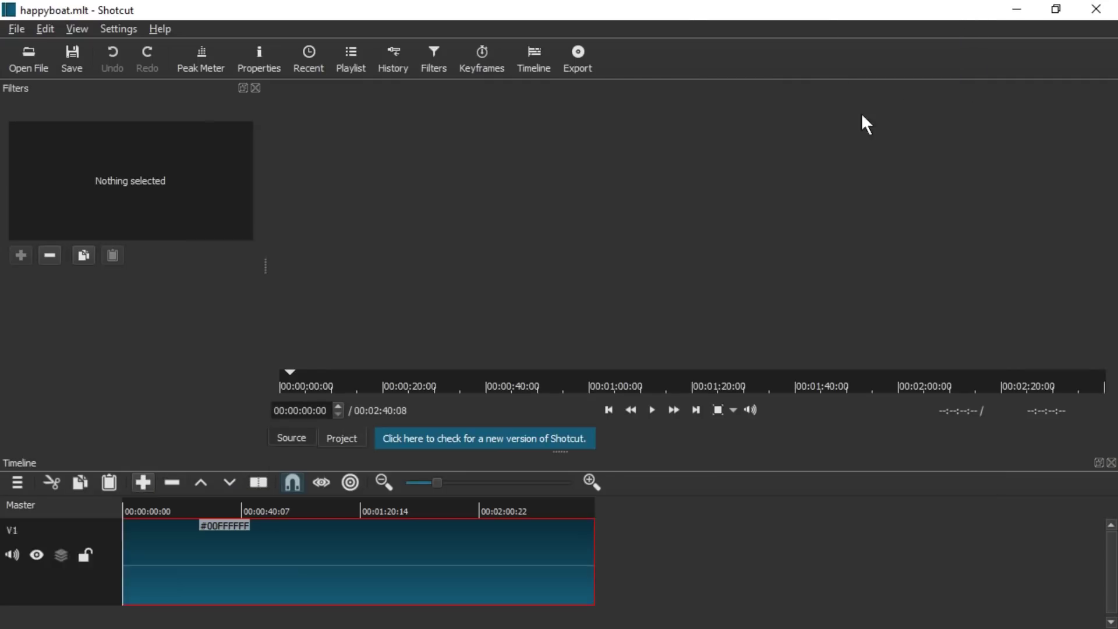
{"action": "left_click_drag", "start_coordinate": [422, 515], "coordinate": [124, 520]}
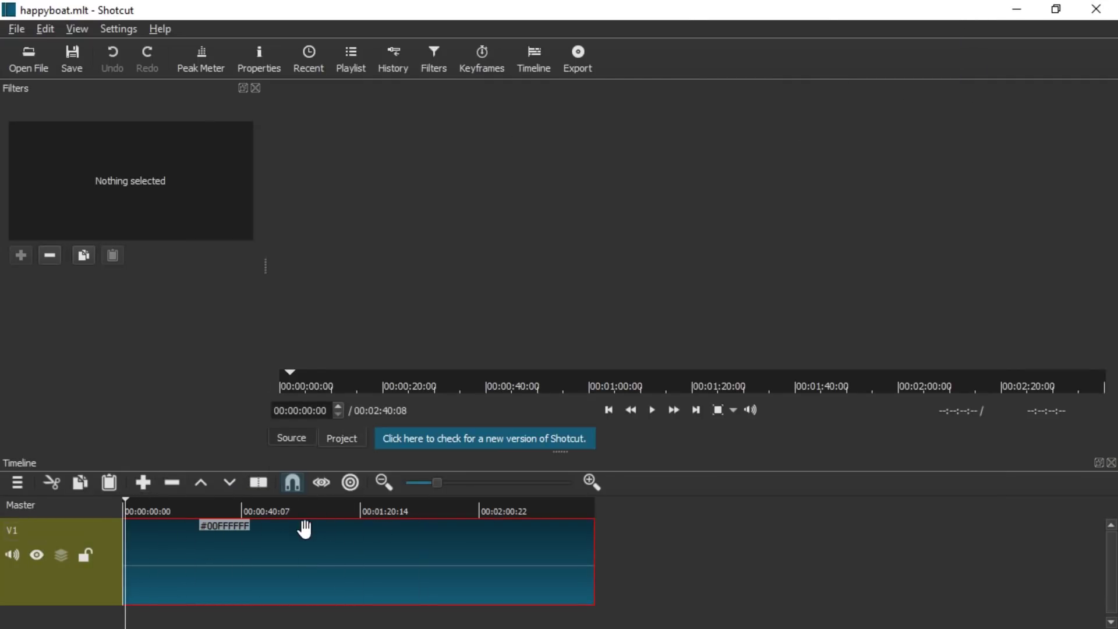
{"action": "left_click", "coordinate": [506, 516]}
{"action": "key", "text": "s"}
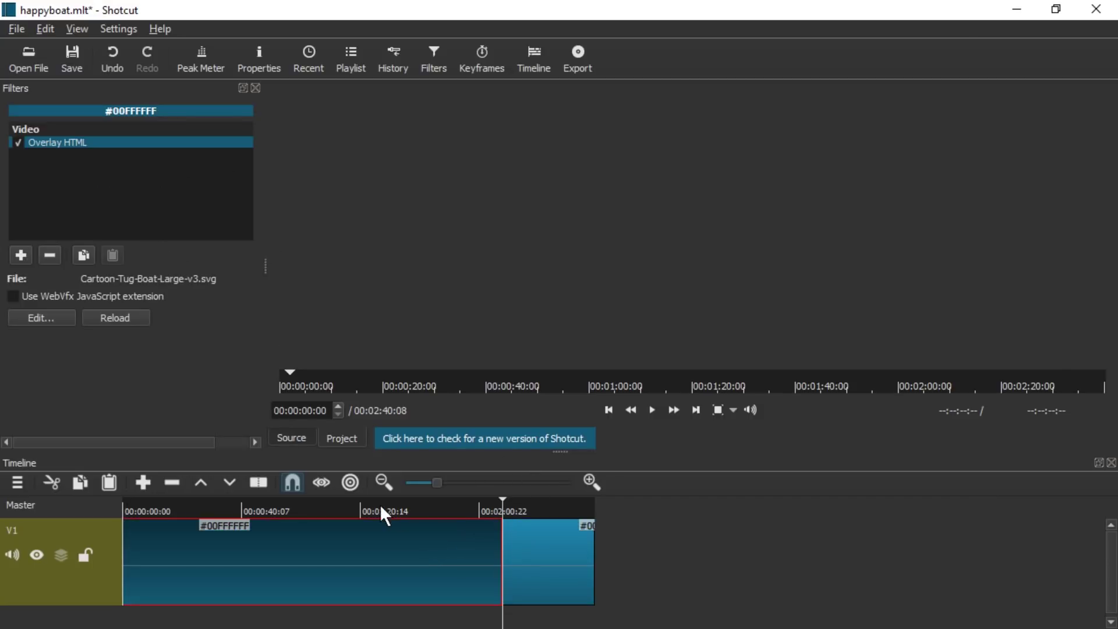
{"action": "left_click_drag", "start_coordinate": [384, 515], "coordinate": [68, 527]}
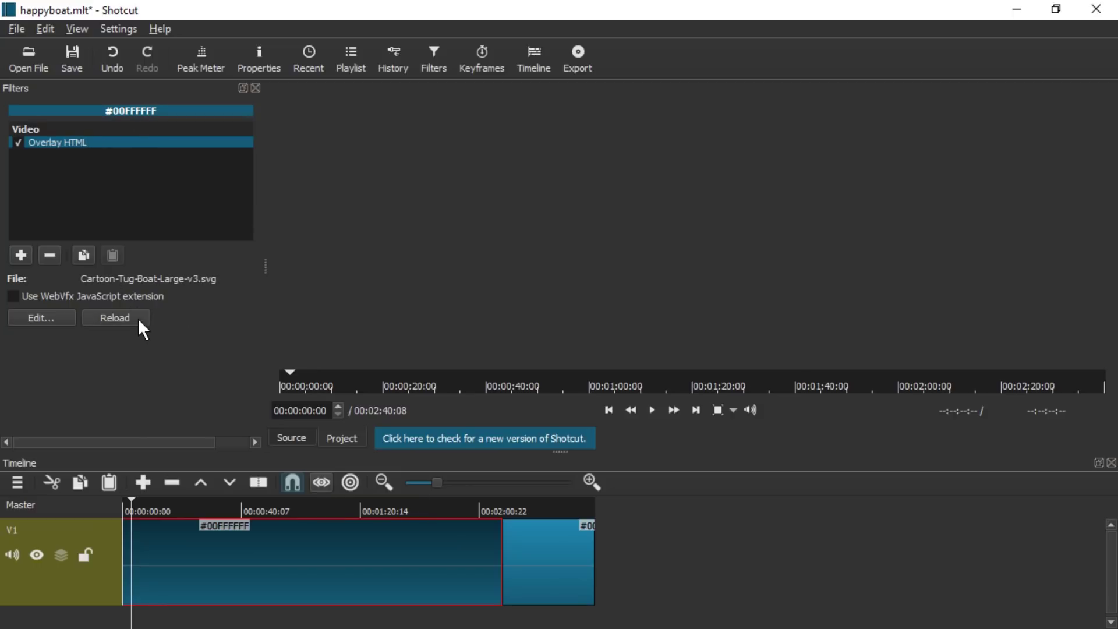
{"action": "left_click_drag", "start_coordinate": [165, 514], "coordinate": [308, 505]}
{"action": "key", "text": "alt+Tab"}
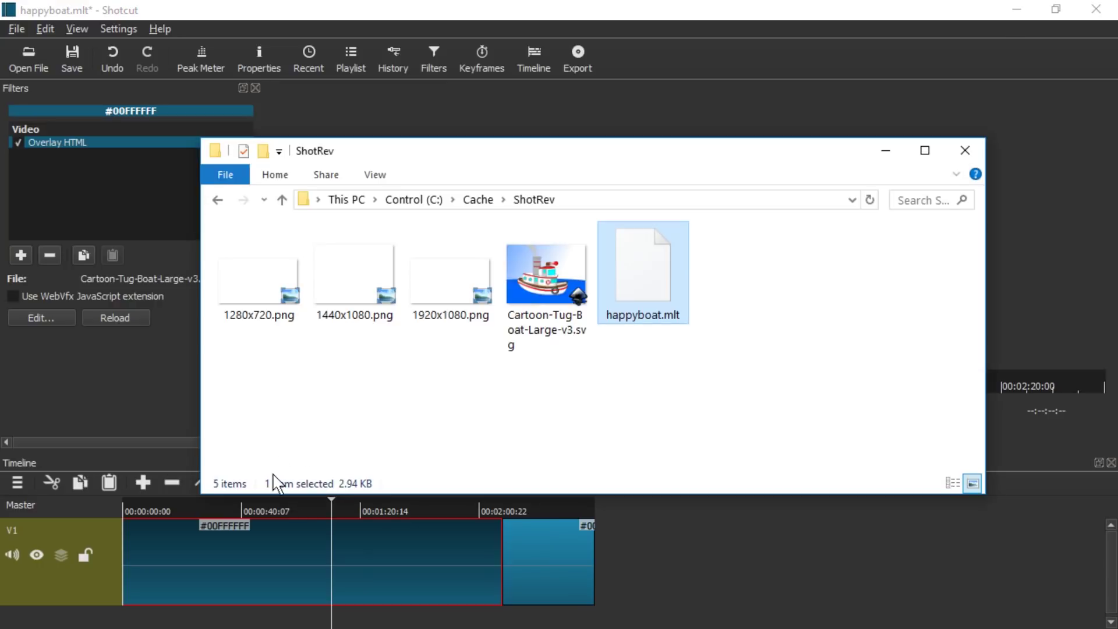
{"action": "left_click", "coordinate": [582, 291]}
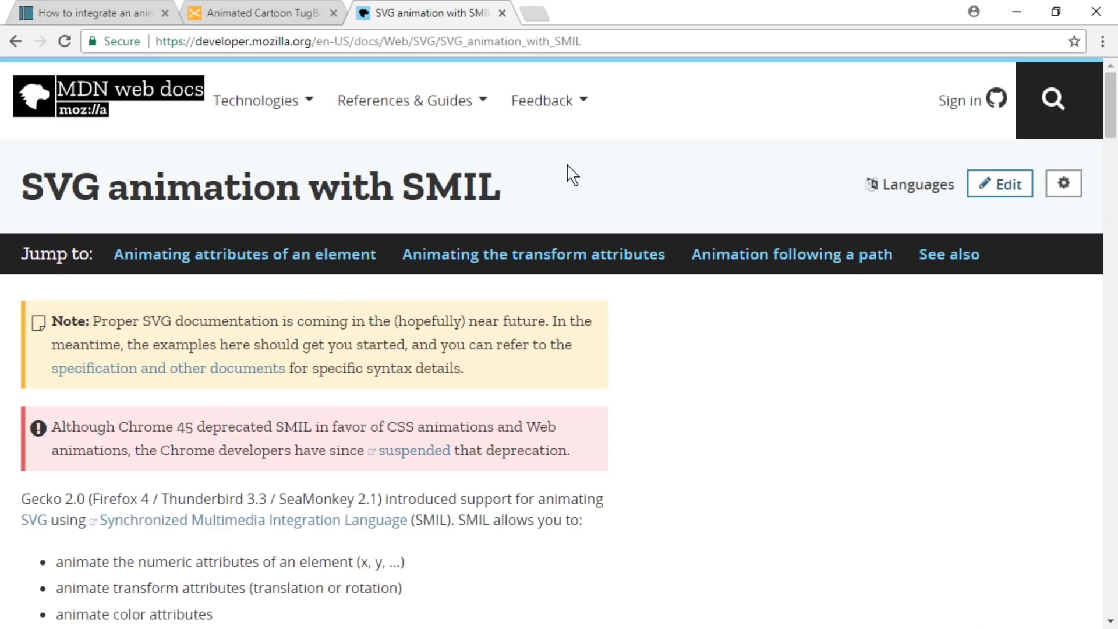
- Select the <svg> to </svg> markup on lines 7–12 of MDN's first SMIL example
{"action": "scroll", "coordinate": [573, 175], "scroll_direction": "down", "scroll_amount": 15}
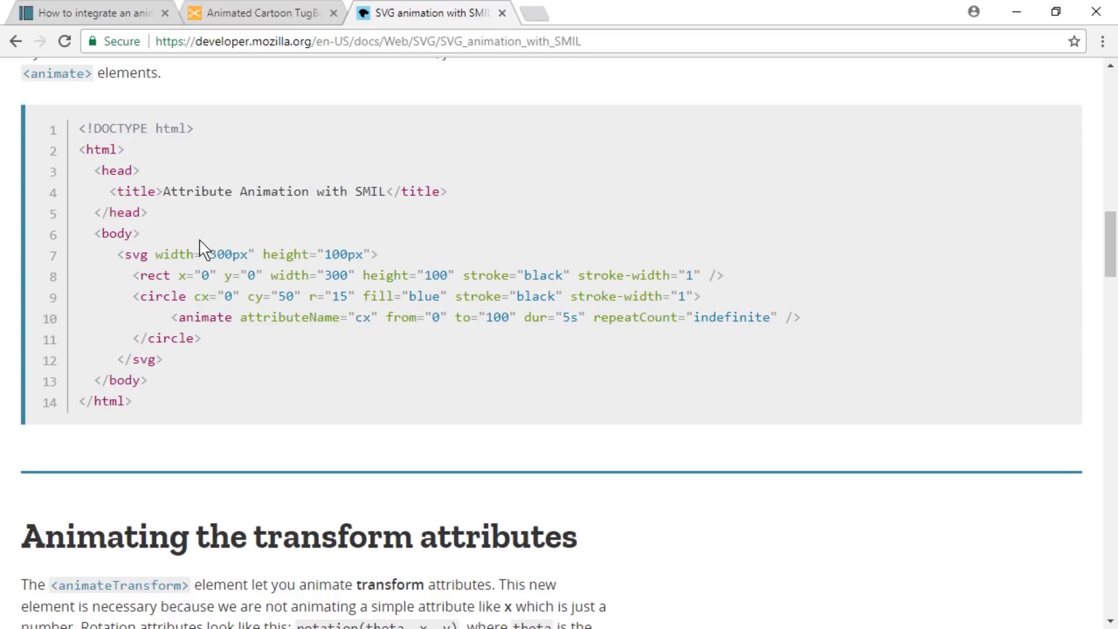
{"action": "left_click_drag", "start_coordinate": [116, 254], "coordinate": [69, 256]}
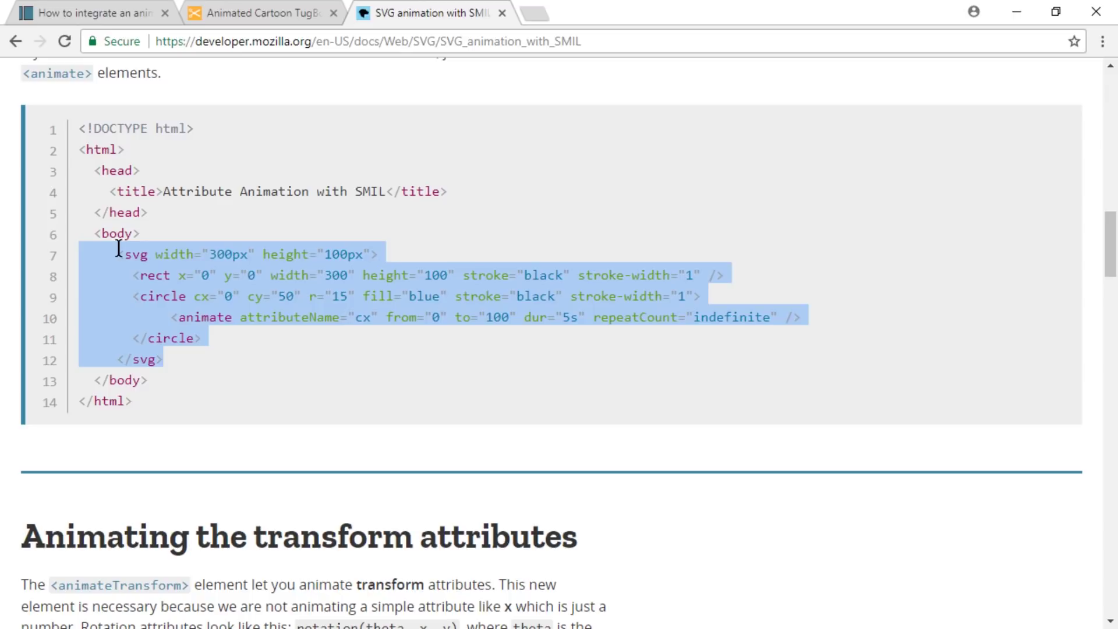
- Duplicate the tugboat SVG in ShotRev and rename the copy catoonboat.html
{"action": "key", "text": "alt+Tab"}
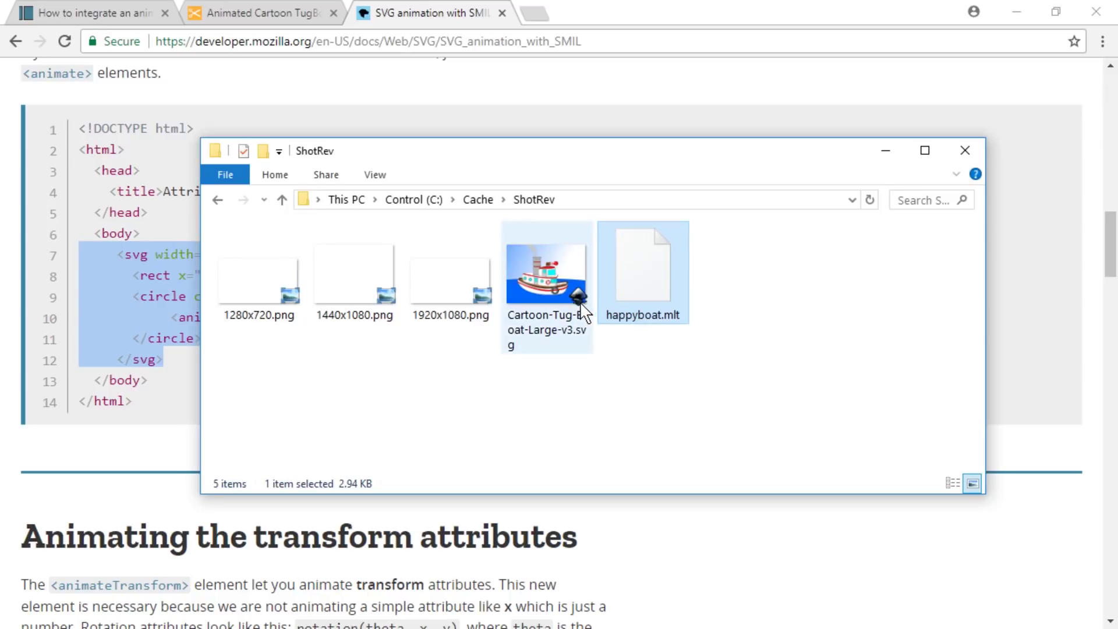
{"action": "left_click", "coordinate": [564, 301]}
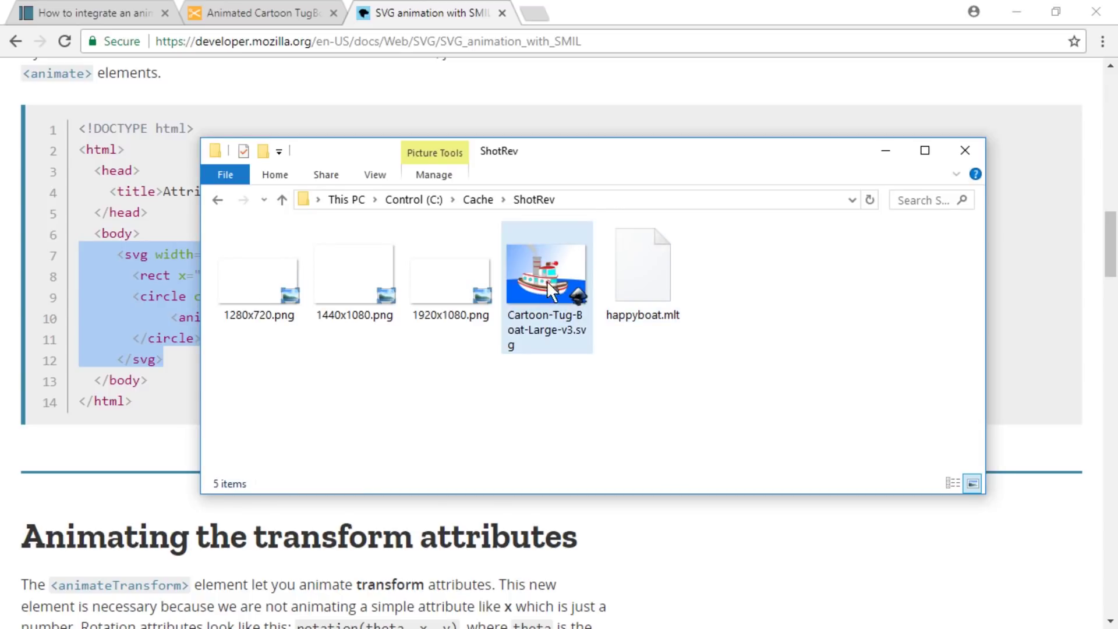
{"action": "left_click_drag", "start_coordinate": [546, 280], "coordinate": [767, 298]}
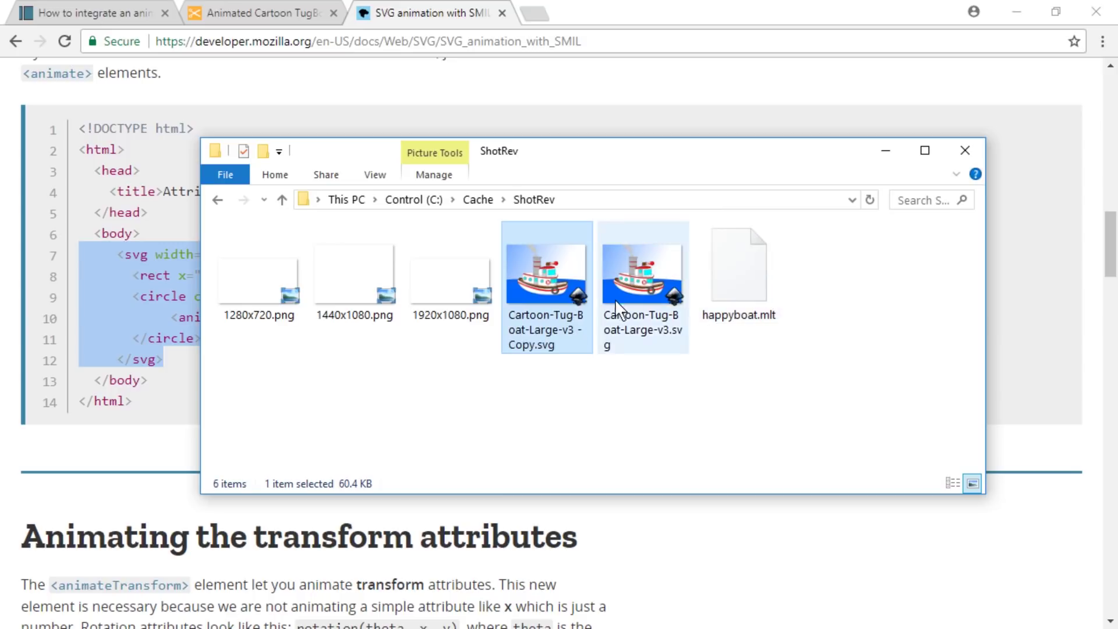
{"action": "key", "text": "F2"}
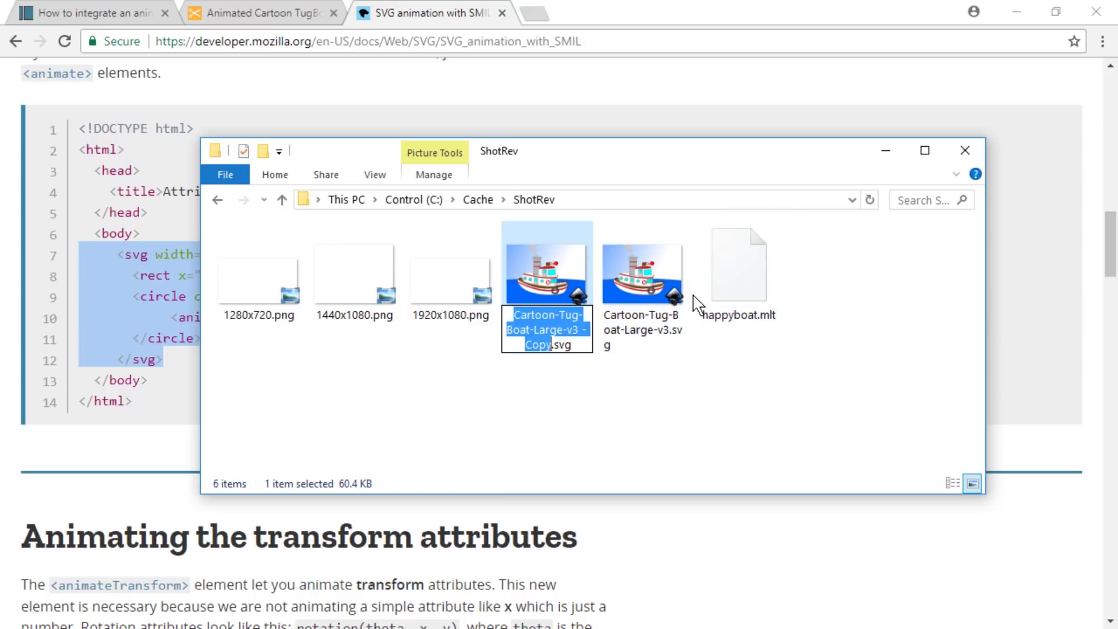
{"action": "type", "text": "catoonbo"}
{"action": "type", "text": "at.html"}
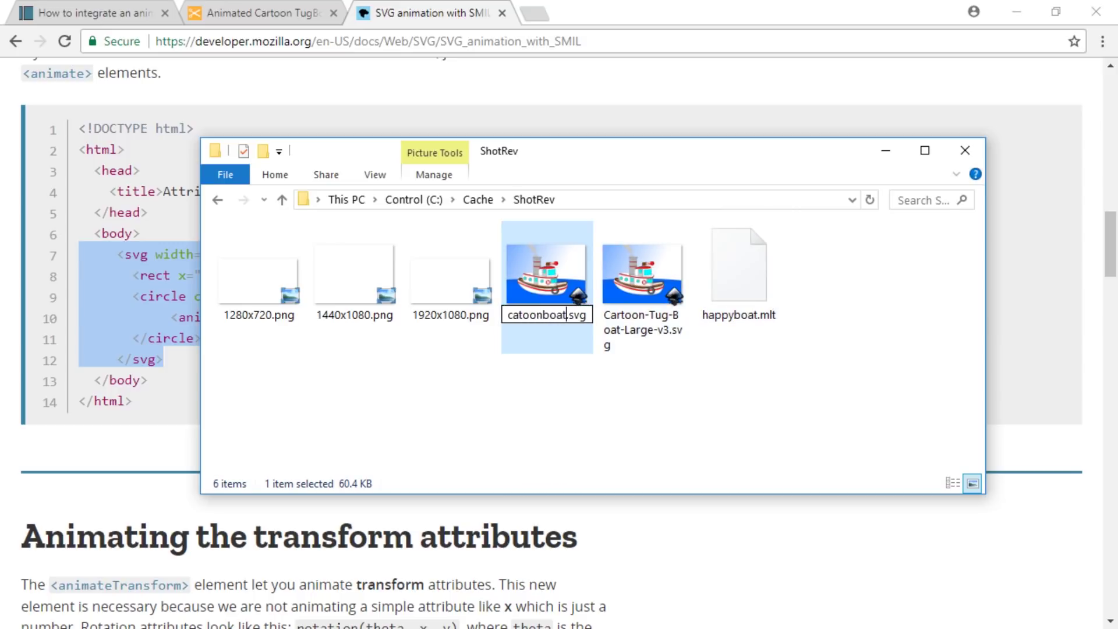
{"action": "key", "text": "Delete"}
{"action": "key", "text": "Delete"}
{"action": "key", "text": "Delete"}
{"action": "key", "text": "Delete"}
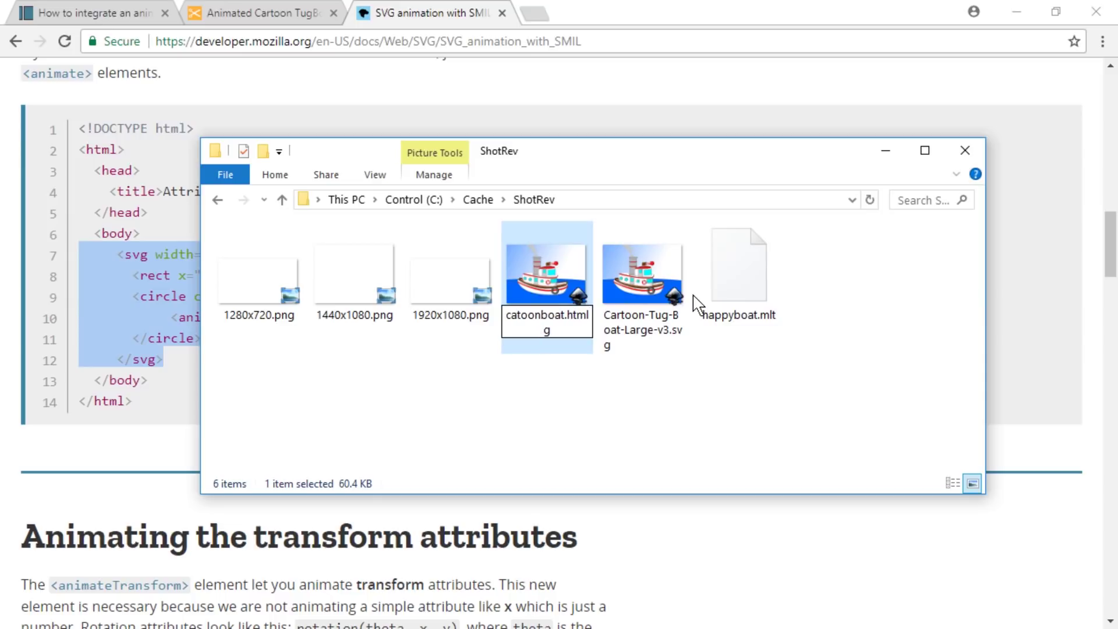
{"action": "key", "text": "Return"}
{"action": "key", "text": "Return"}
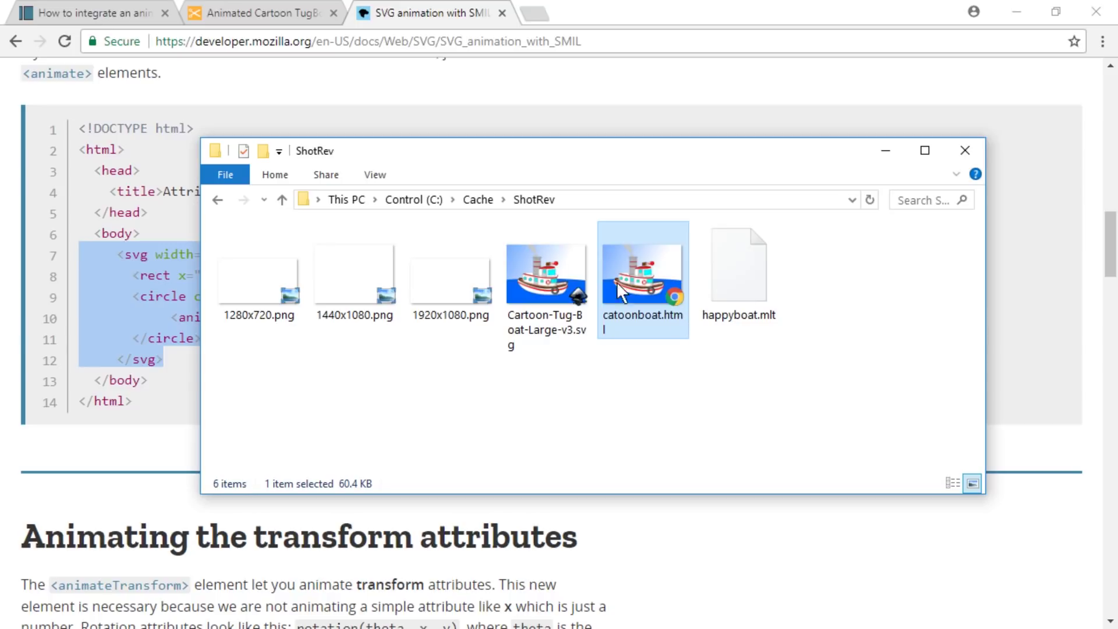
- Toggle File name extensions off and back on in the View options
{"action": "left_click", "coordinate": [375, 174]}
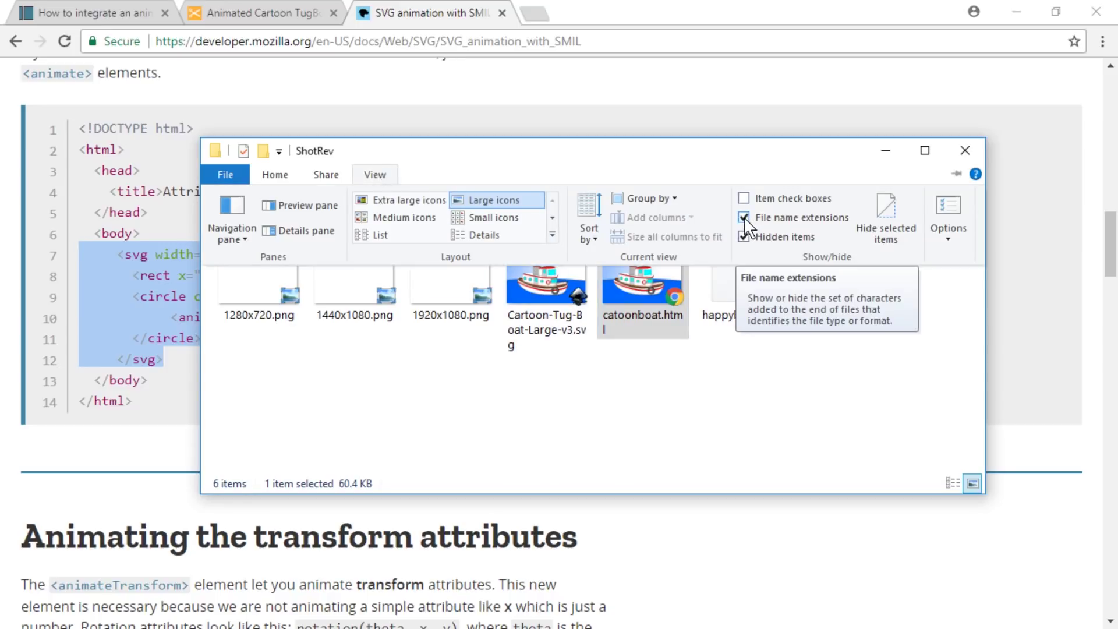
{"action": "left_click", "coordinate": [742, 217]}
{"action": "left_click", "coordinate": [375, 175]}
{"action": "left_click", "coordinate": [743, 217]}
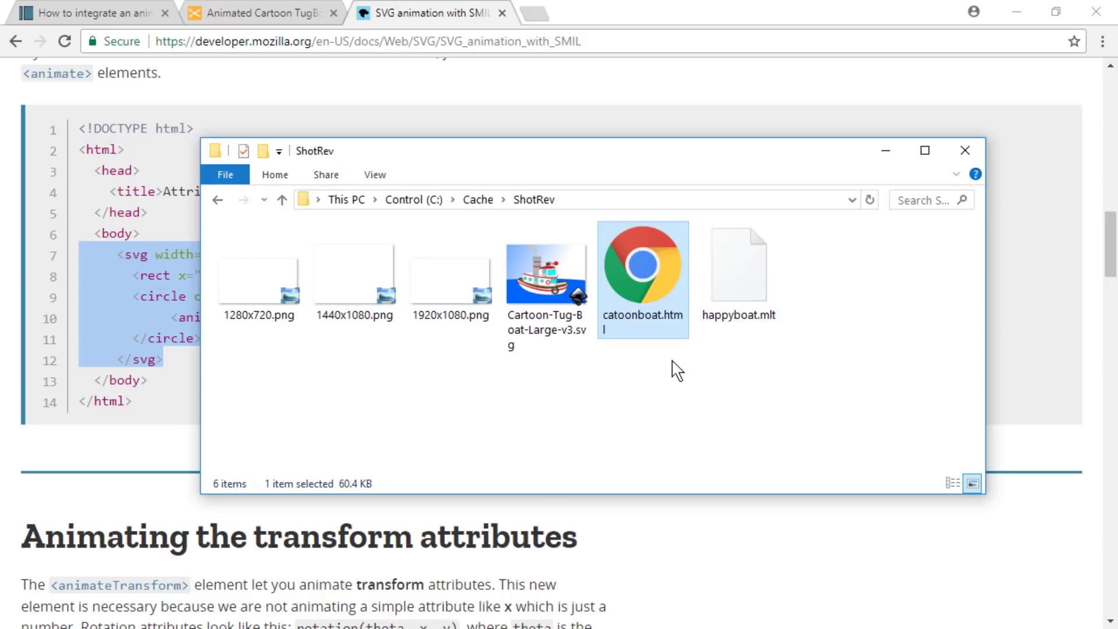
- Open catoonboat.html in Notepad2 with the window maximized
{"action": "left_click", "coordinate": [674, 387]}
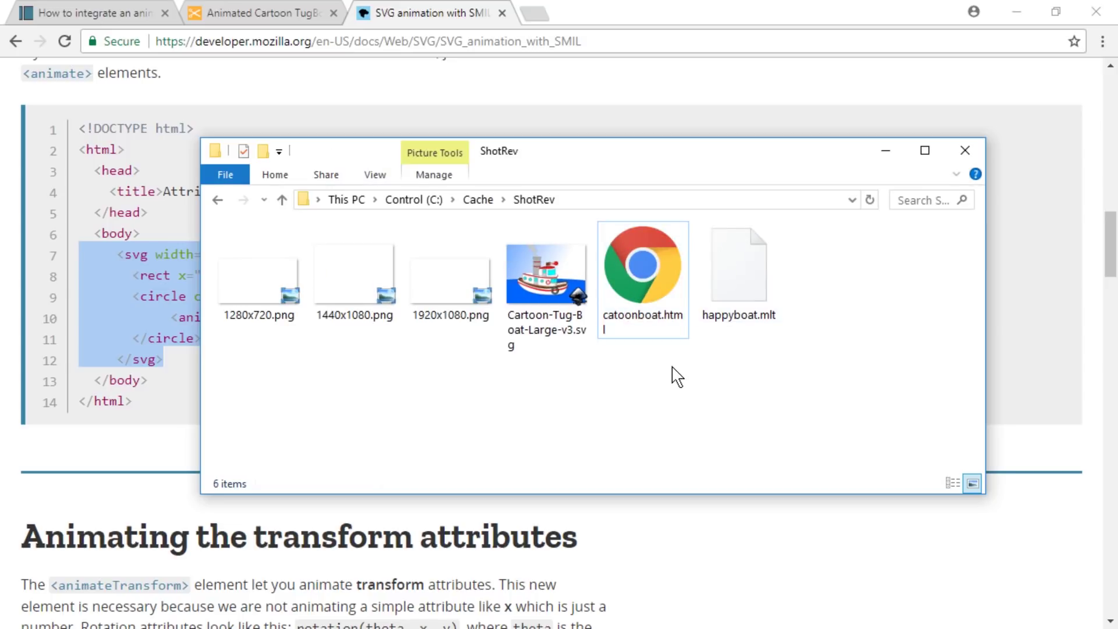
{"action": "left_click", "coordinate": [648, 276]}
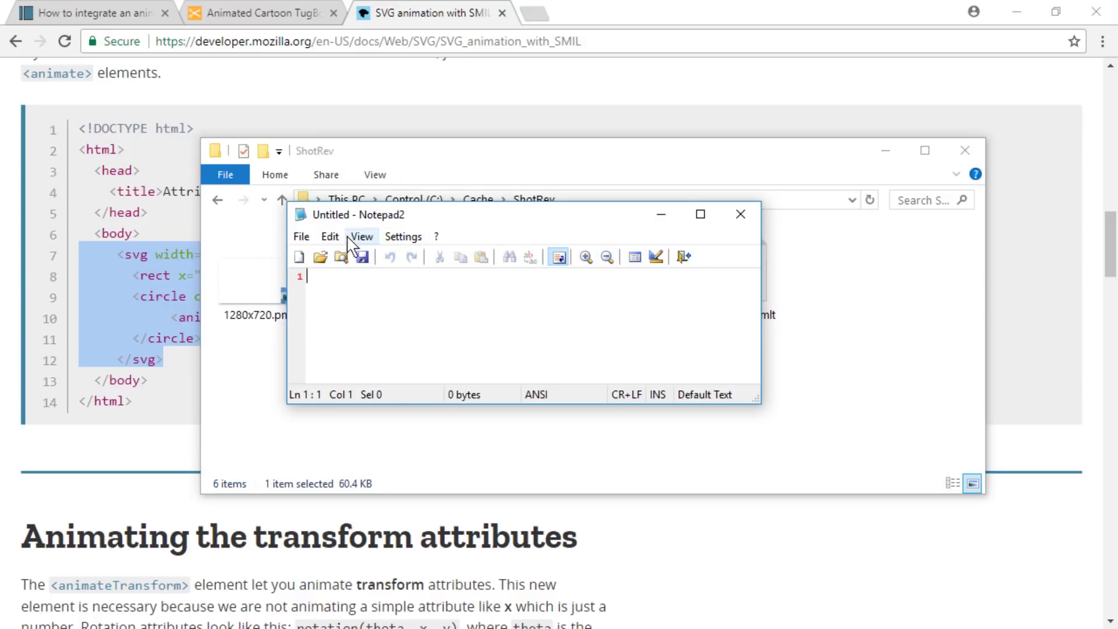
{"action": "left_click", "coordinate": [699, 214]}
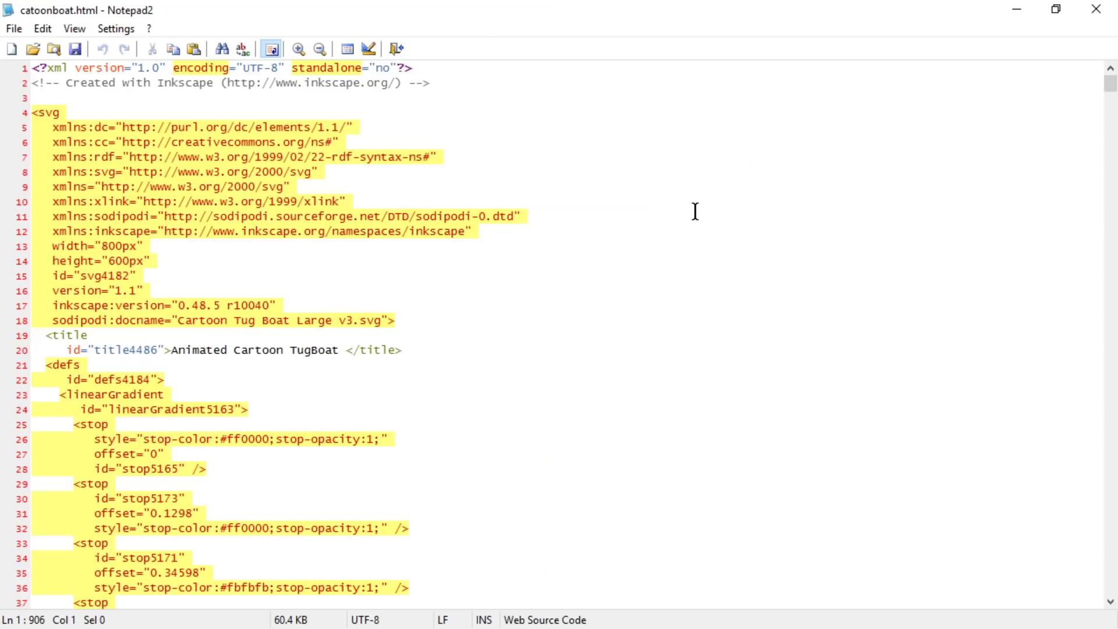
{"action": "scroll", "coordinate": [342, 158], "scroll_direction": "up", "scroll_amount": 4}
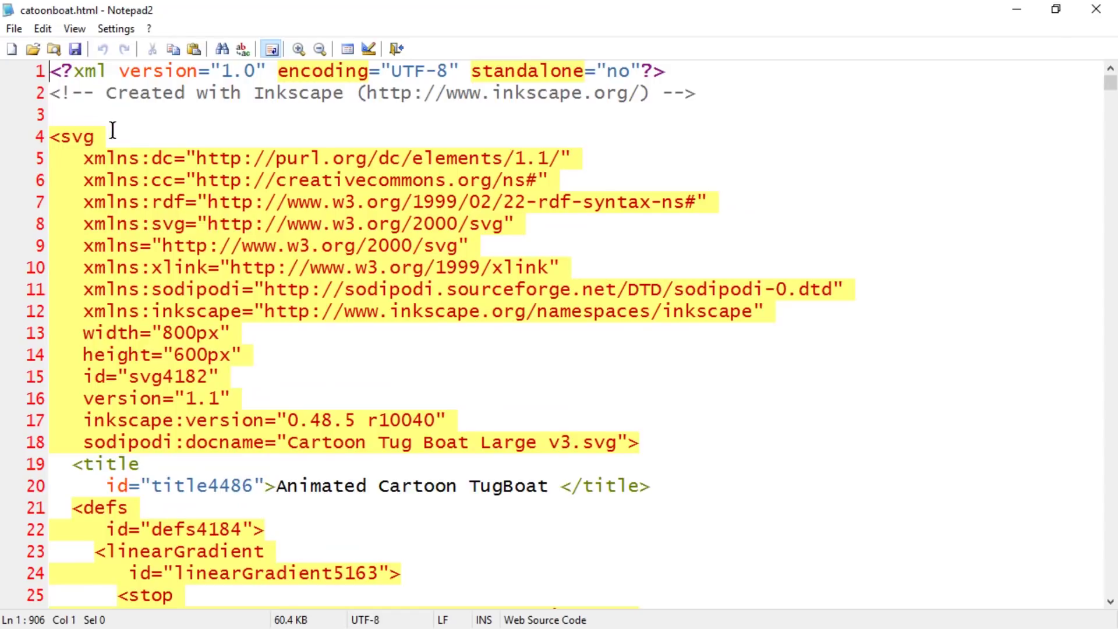
- Delete the XML declaration and Inkscape comment lines, then return to MDN's SMIL example
{"action": "left_click", "coordinate": [82, 114]}
{"action": "left_click_drag", "start_coordinate": [71, 70], "coordinate": [601, 44]}
{"action": "left_click", "coordinate": [285, 114]}
{"action": "key", "text": "shift+Up"}
{"action": "key", "text": "shift+Up"}
{"action": "key", "text": "Delete"}
{"action": "key", "text": "alt+Tab"}
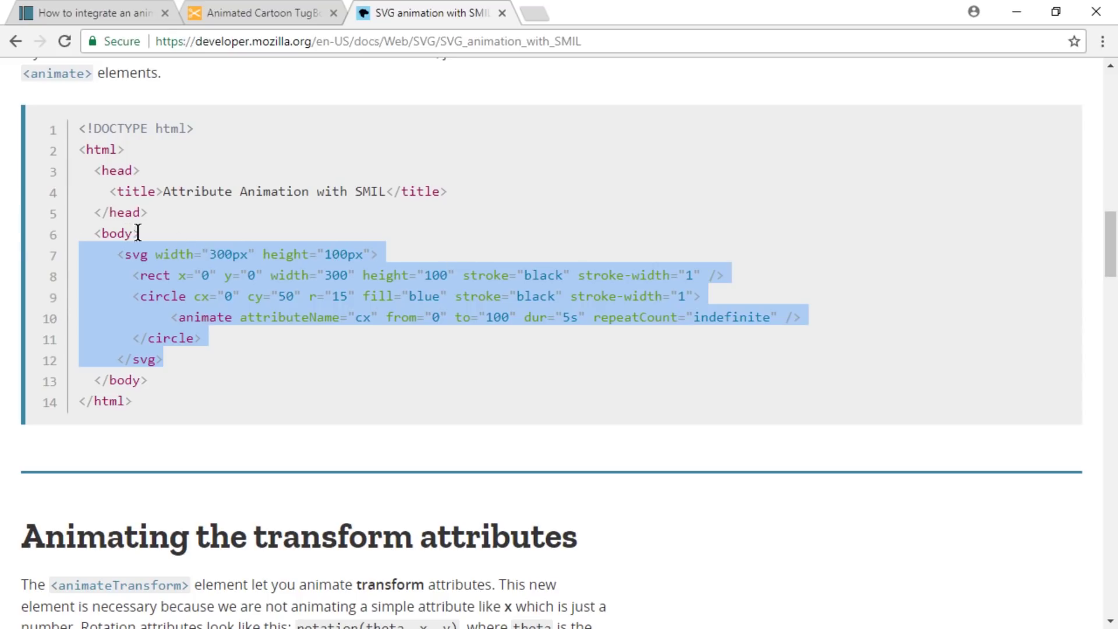
{"action": "left_click", "coordinate": [138, 233]}
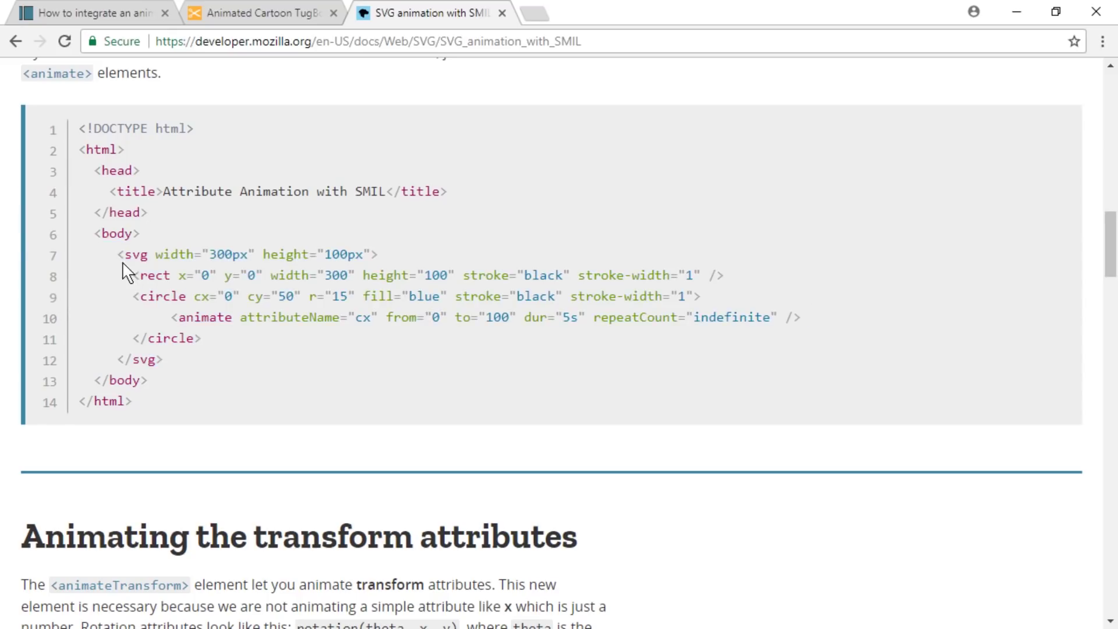
- Copy the MDN example's HTML opening lines, through <body>, into catoonboat.html above the svg
{"action": "left_click_drag", "start_coordinate": [151, 233], "coordinate": [82, 128]}
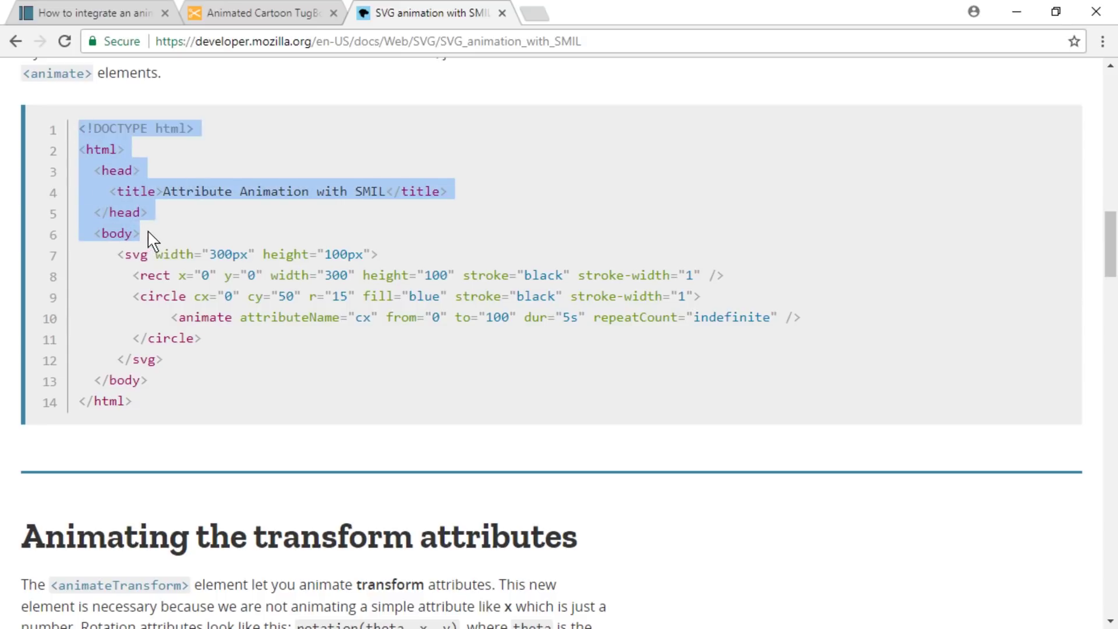
{"action": "key", "text": "ctrl+c"}
{"action": "key", "text": "alt+Tab"}
{"action": "key", "text": "ctrl+v"}
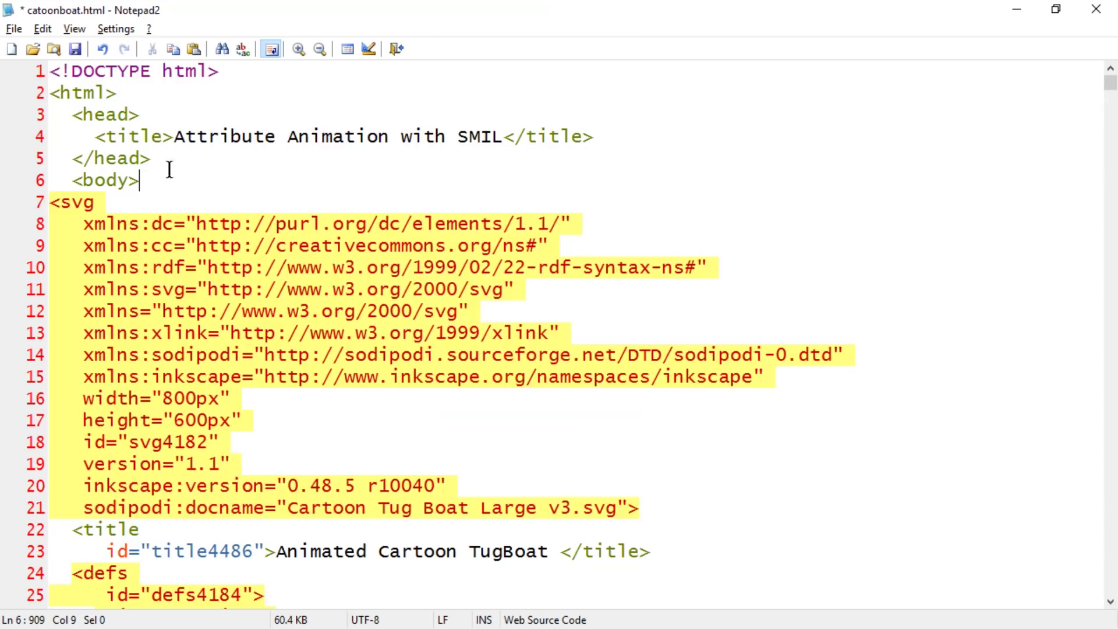
{"action": "scroll", "coordinate": [184, 235], "scroll_direction": "down", "scroll_amount": 20}
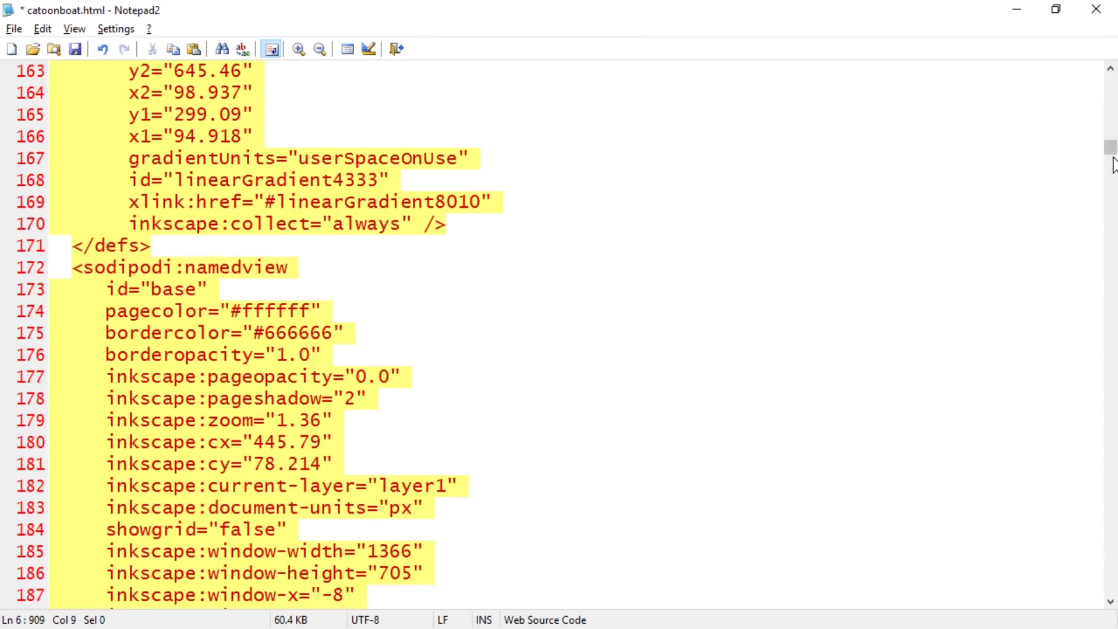
{"action": "left_click_drag", "start_coordinate": [1112, 157], "coordinate": [1111, 599]}
- Add the closing </body> and </html> tags at the end of catoonboat.html and save it
{"action": "key", "text": "alt+Tab"}
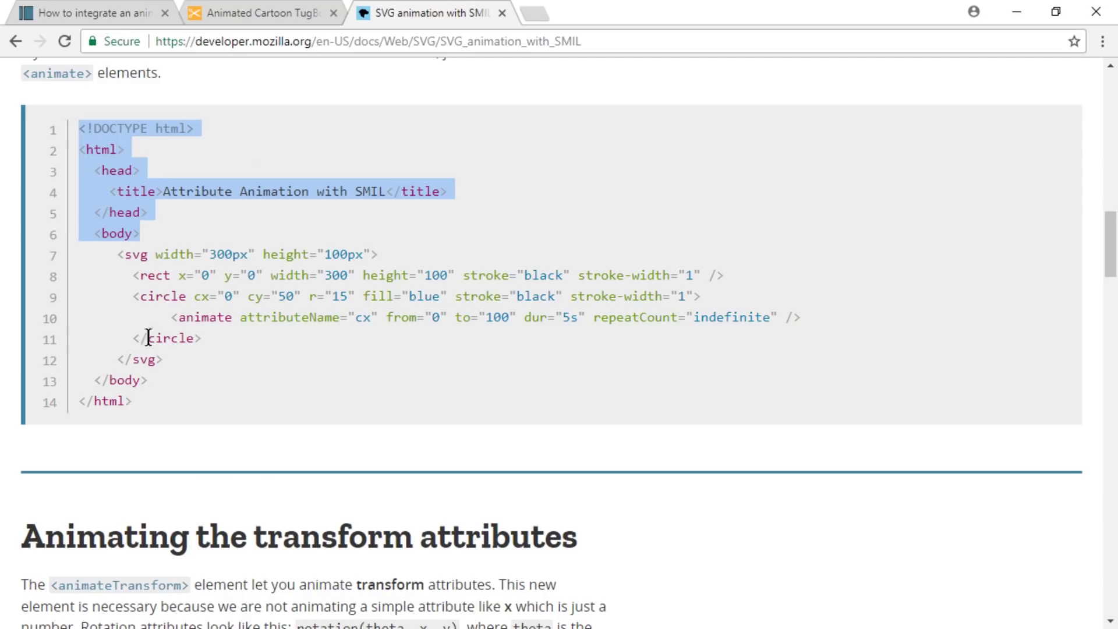
{"action": "left_click_drag", "start_coordinate": [138, 408], "coordinate": [71, 382]}
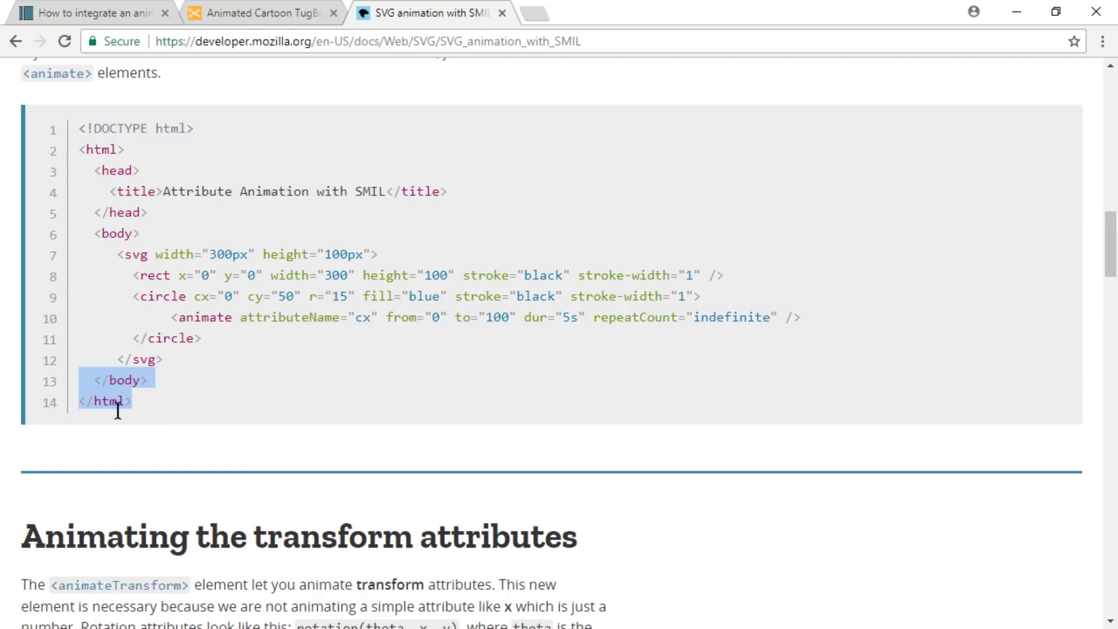
{"action": "key", "text": "alt+Tab"}
{"action": "left_click", "coordinate": [76, 595]}
{"action": "key", "text": "ctrl+v"}
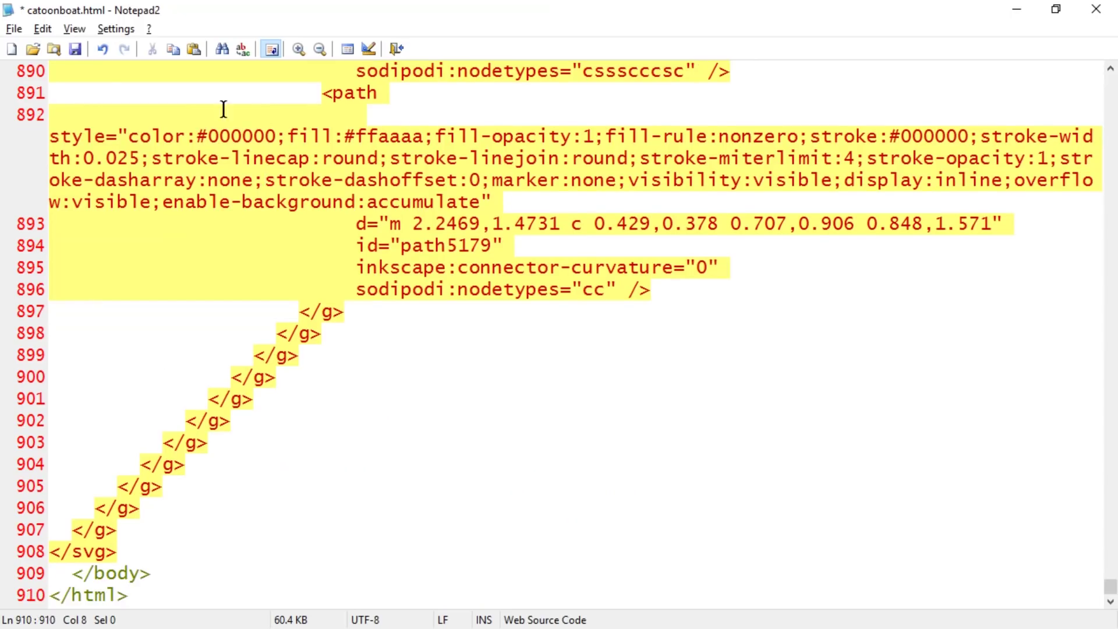
{"action": "left_click", "coordinate": [75, 50]}
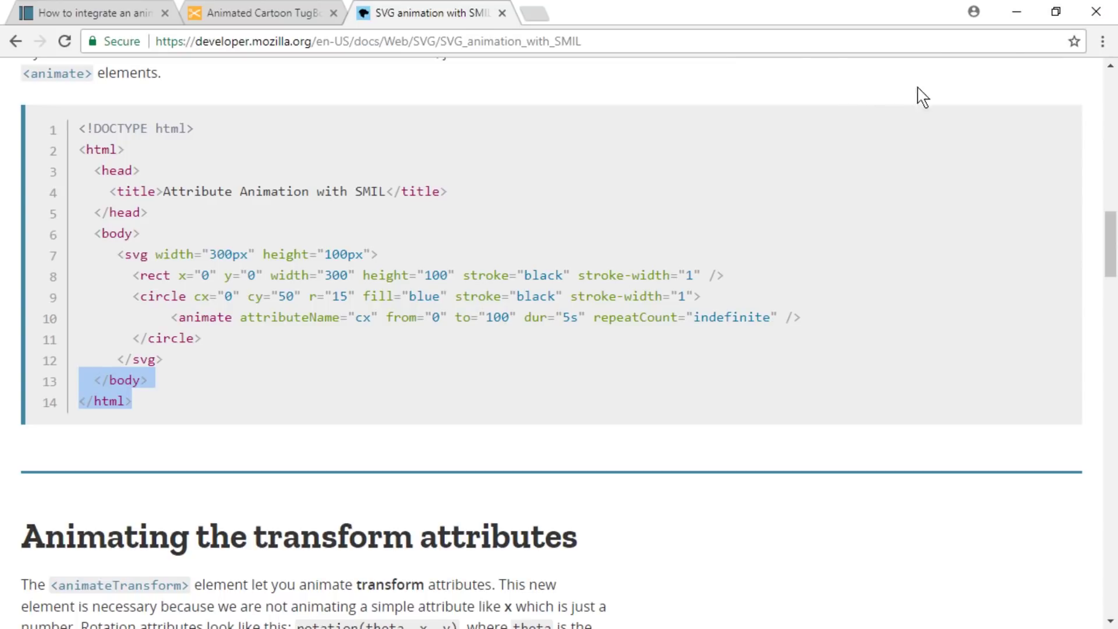
- Bring Shotcut forward and remove the clip's existing Overlay HTML filter
{"action": "left_click", "coordinate": [1016, 12]}
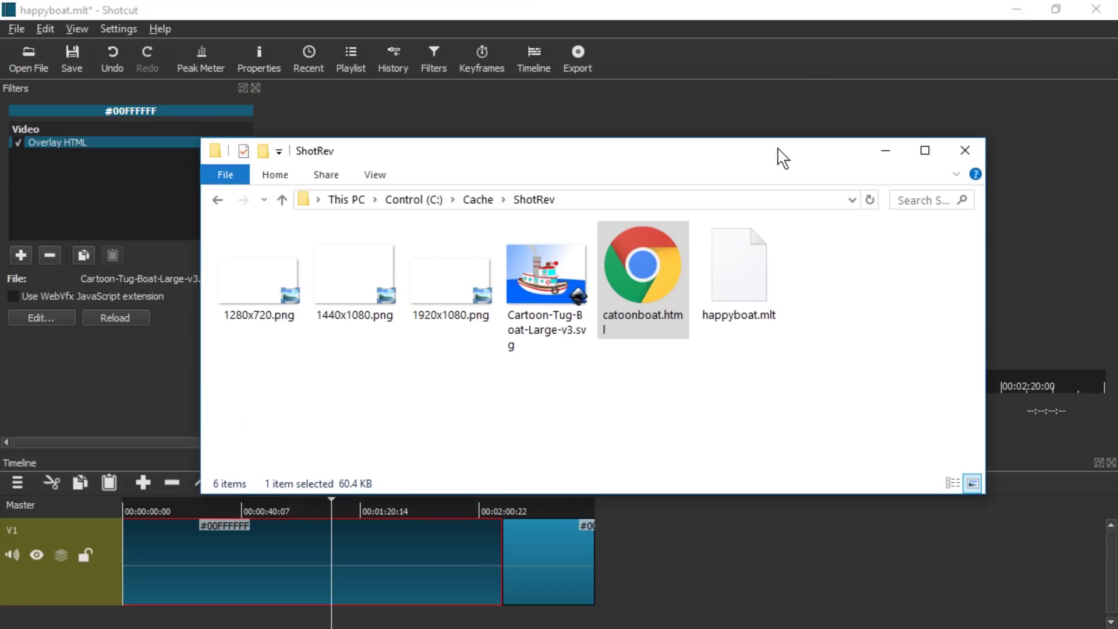
{"action": "left_click", "coordinate": [700, 7]}
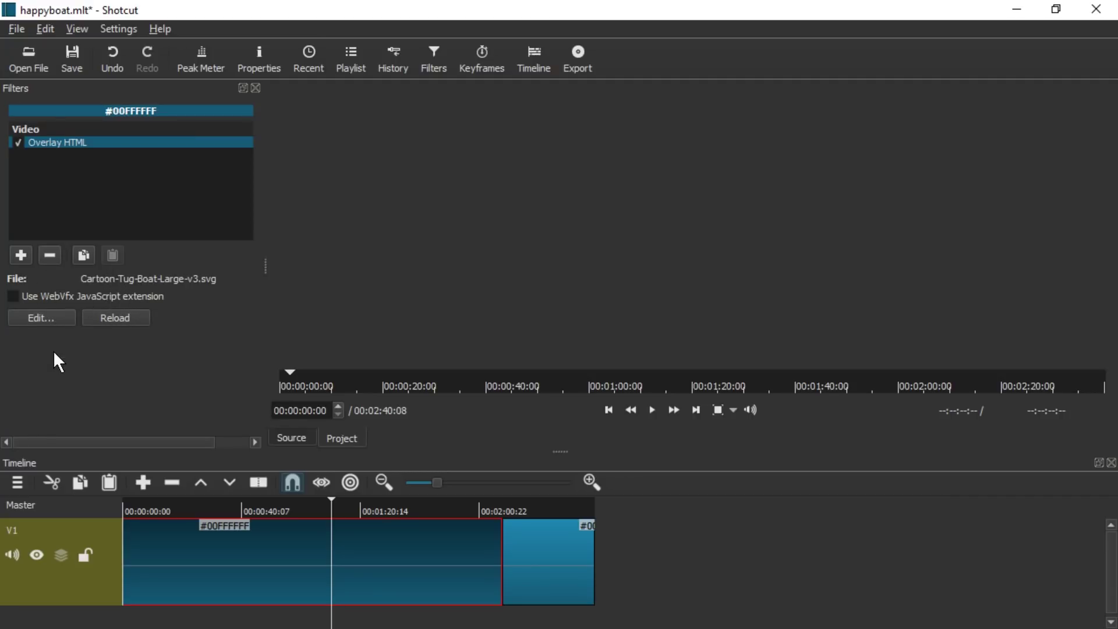
{"action": "left_click", "coordinate": [47, 255]}
- Add a new Overlay HTML video filter and load catoonboat.html into it
{"action": "left_click", "coordinate": [20, 255]}
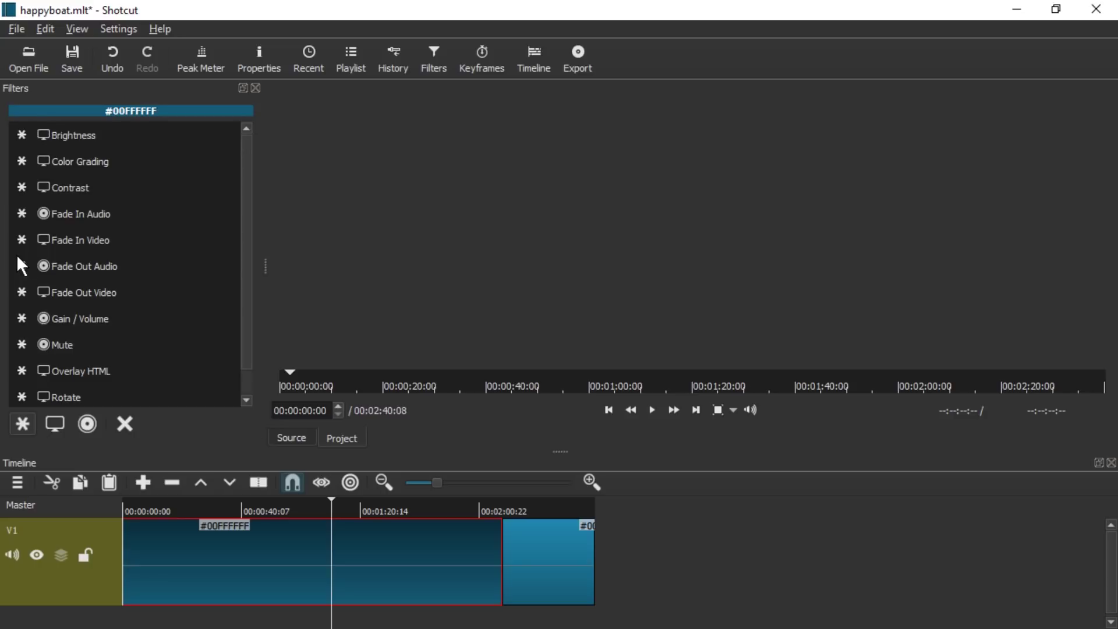
{"action": "left_click", "coordinate": [55, 423]}
{"action": "scroll", "coordinate": [139, 282], "scroll_direction": "down", "scroll_amount": 3}
{"action": "scroll", "coordinate": [158, 283], "scroll_direction": "up", "scroll_amount": 3}
{"action": "left_click", "coordinate": [119, 265]}
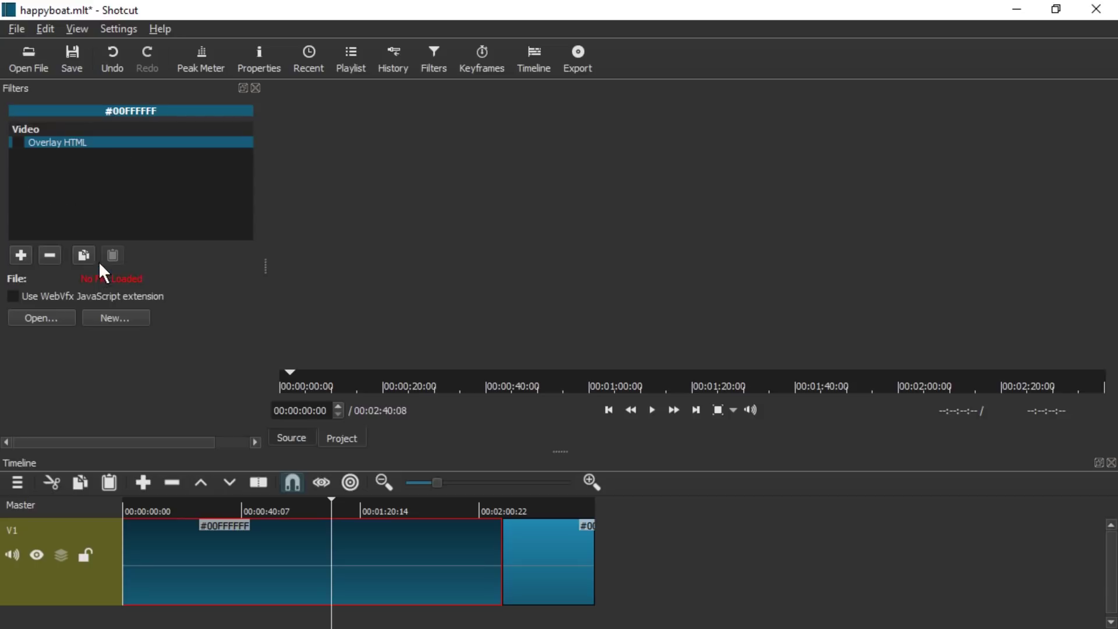
{"action": "left_click", "coordinate": [38, 323]}
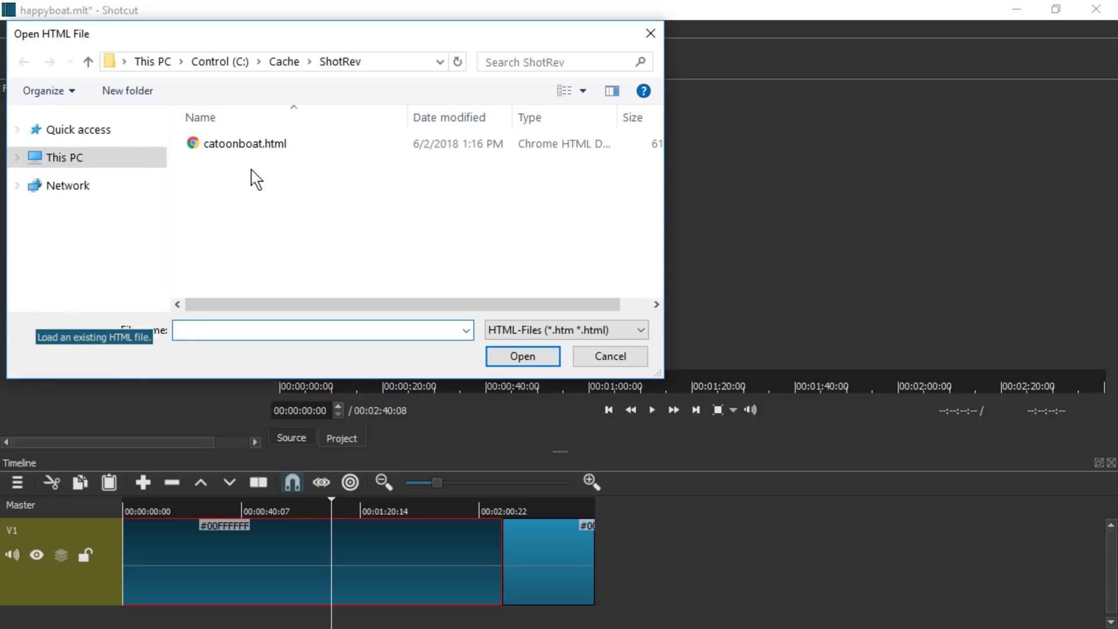
{"action": "double_click", "coordinate": [271, 145]}
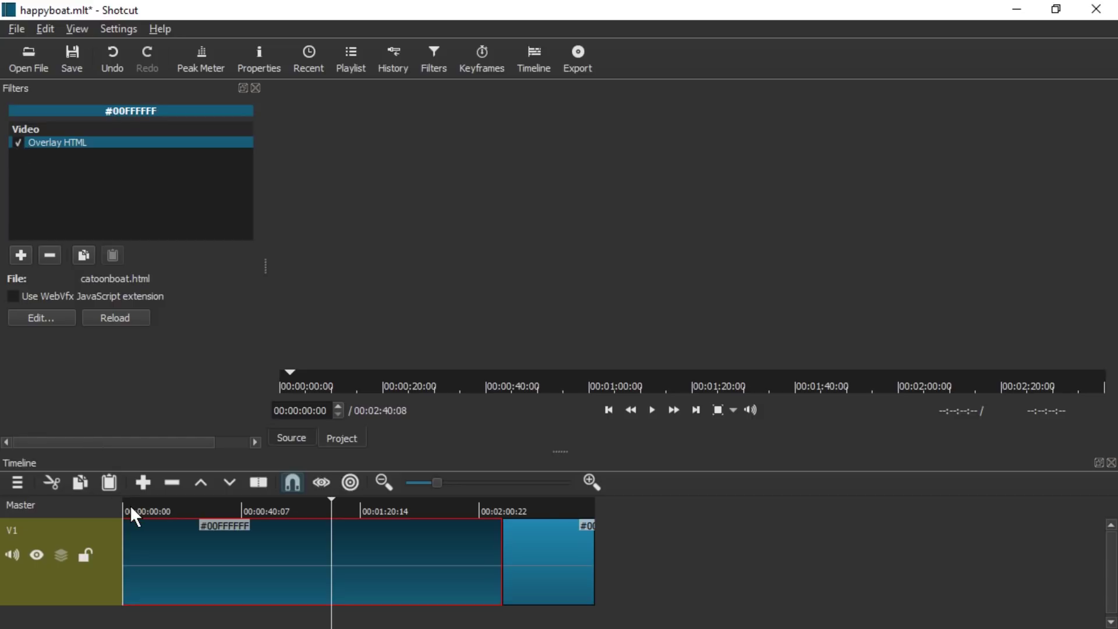
- Save the happyboat project, then reopen happyboat.mlt in the restarted Shotcut
{"action": "left_click_drag", "start_coordinate": [130, 504], "coordinate": [54, 501]}
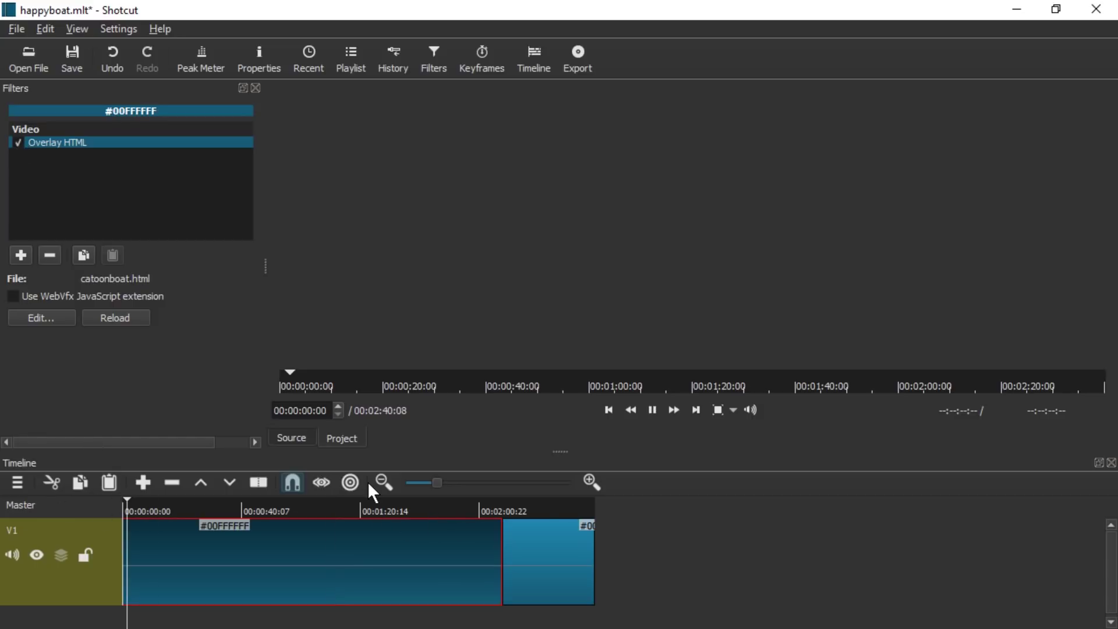
{"action": "left_click", "coordinate": [287, 509]}
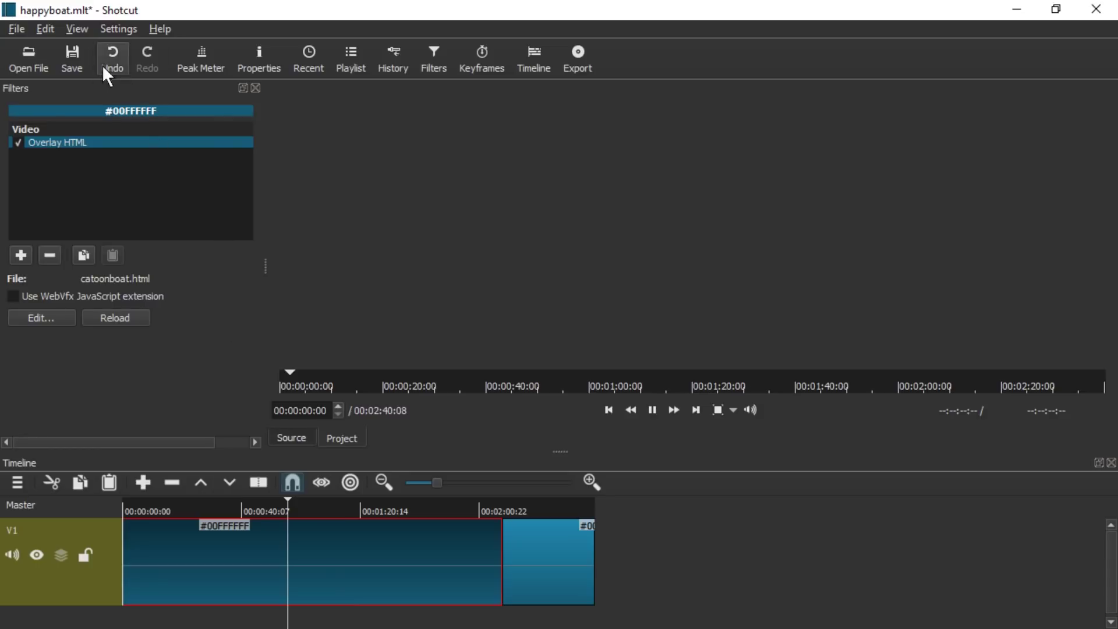
{"action": "left_click", "coordinate": [70, 59]}
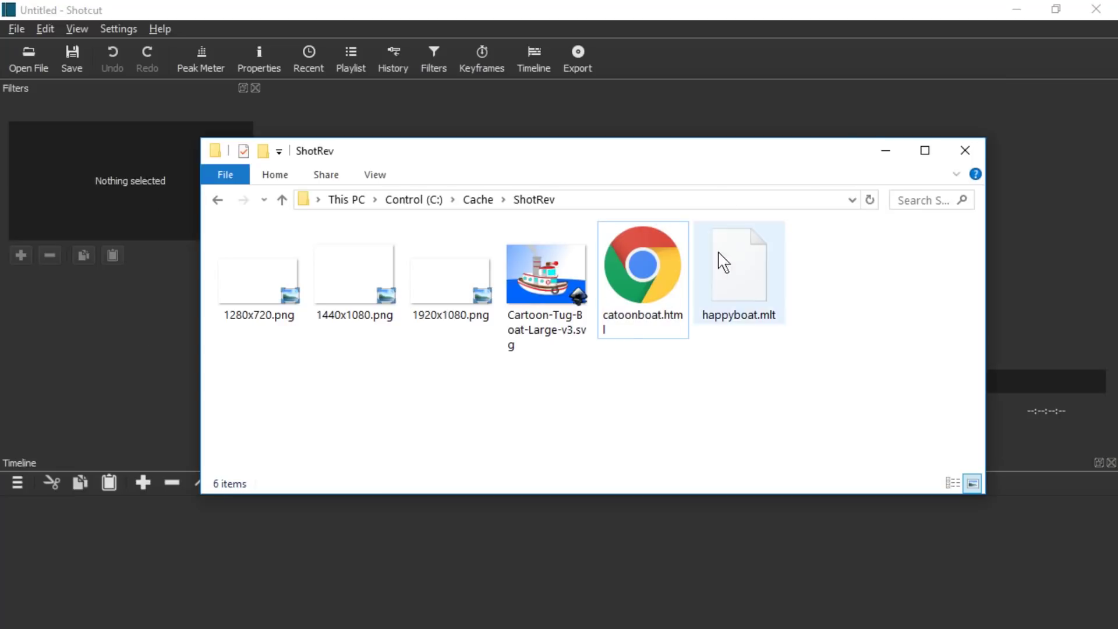
{"action": "left_click_drag", "start_coordinate": [718, 256], "coordinate": [654, 120]}
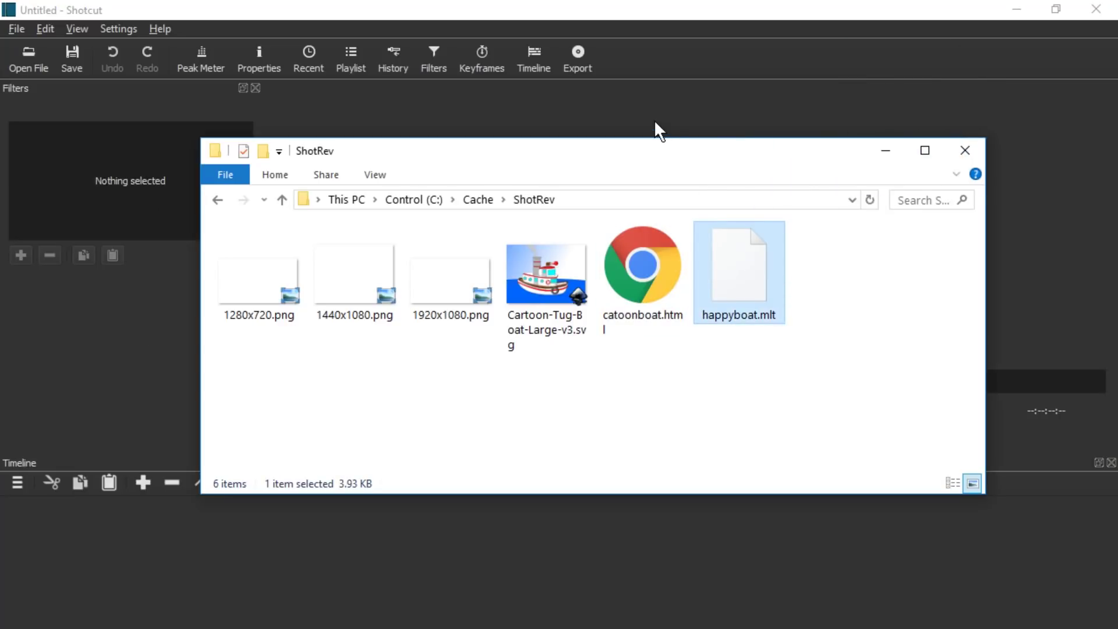
{"action": "left_click", "coordinate": [600, 18]}
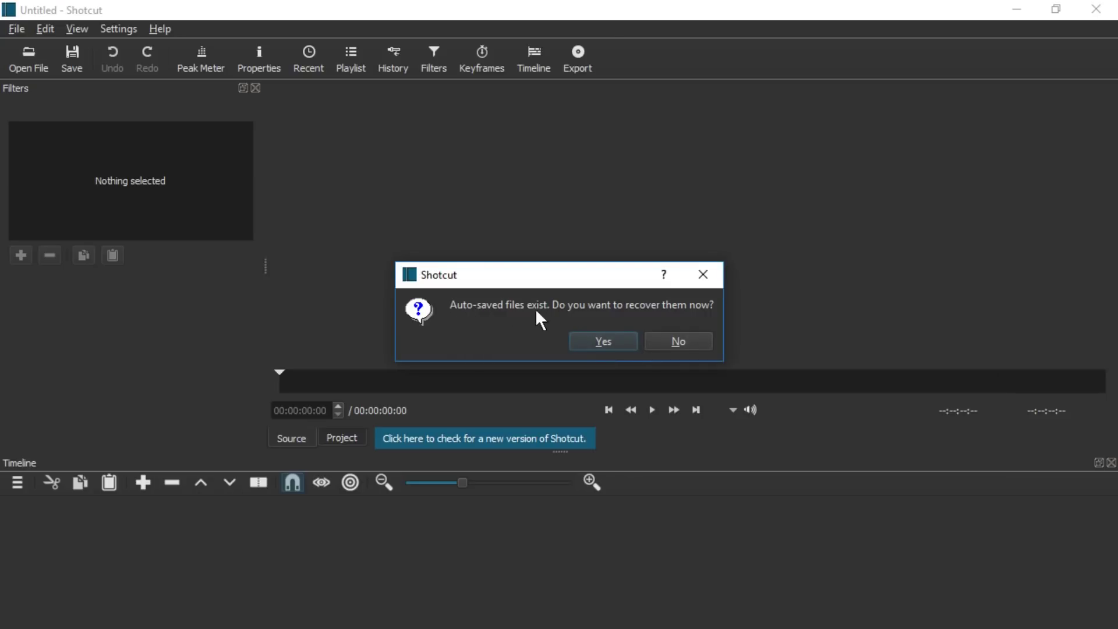
- Decline auto-save recovery, preview the boat animation, and remove the short second clip
{"action": "left_click", "coordinate": [675, 344]}
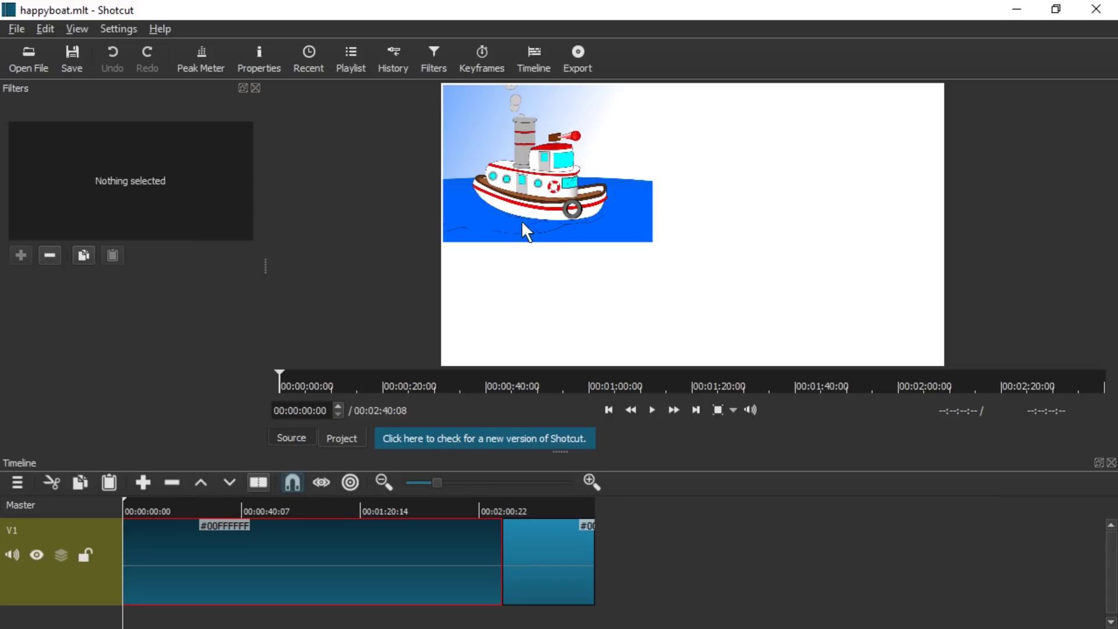
{"action": "key", "text": "space"}
{"action": "key", "text": "l"}
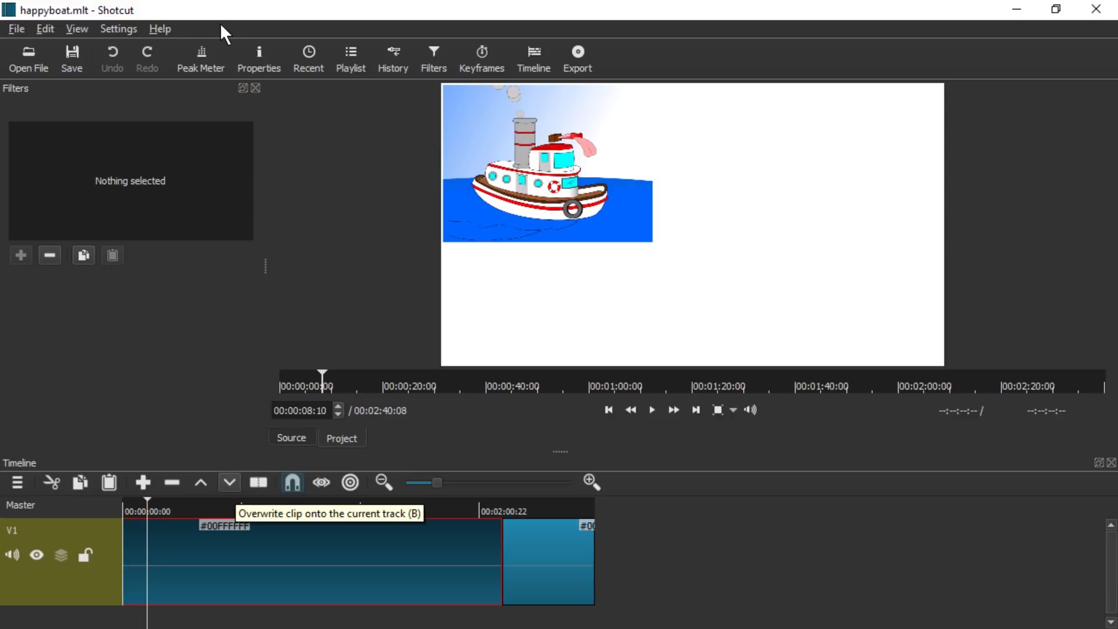
{"action": "key", "text": "space"}
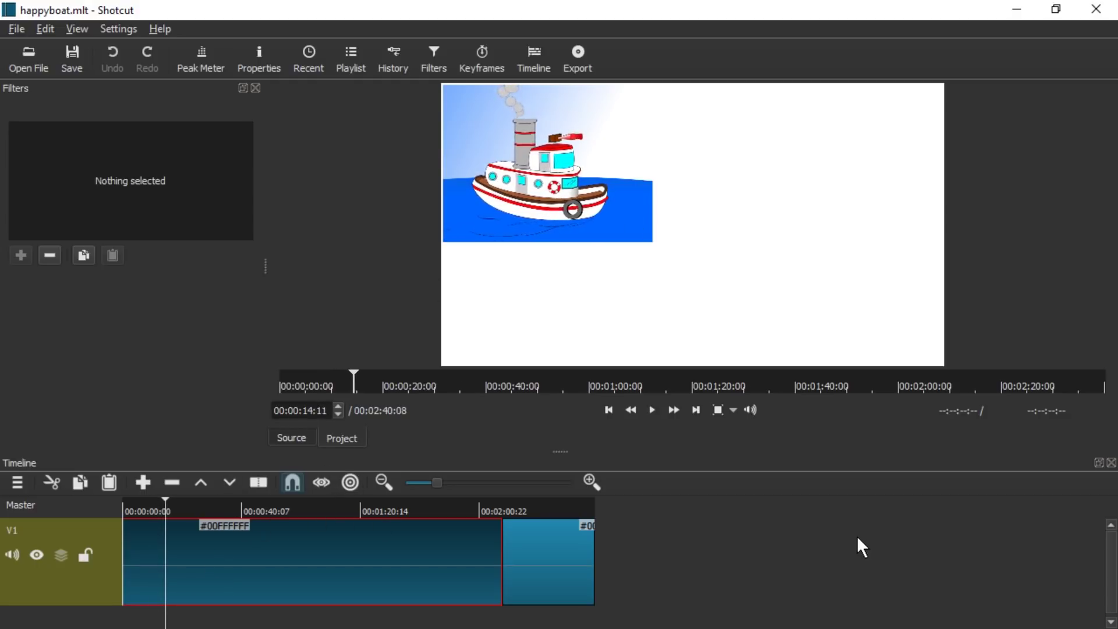
{"action": "key", "text": "space"}
{"action": "right_click", "coordinate": [534, 538]}
{"action": "left_click", "coordinate": [560, 535]}
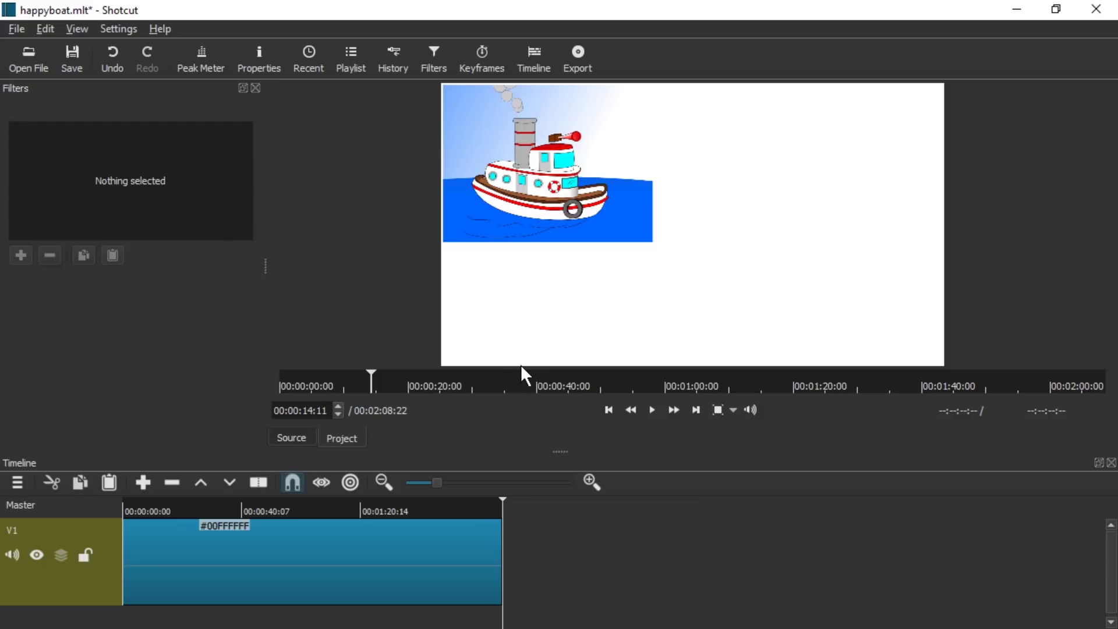
- Load cat_on_tree3.mov as the source, add track V2, and drop the cat clip onto it
{"action": "key", "text": "alt+Tab"}
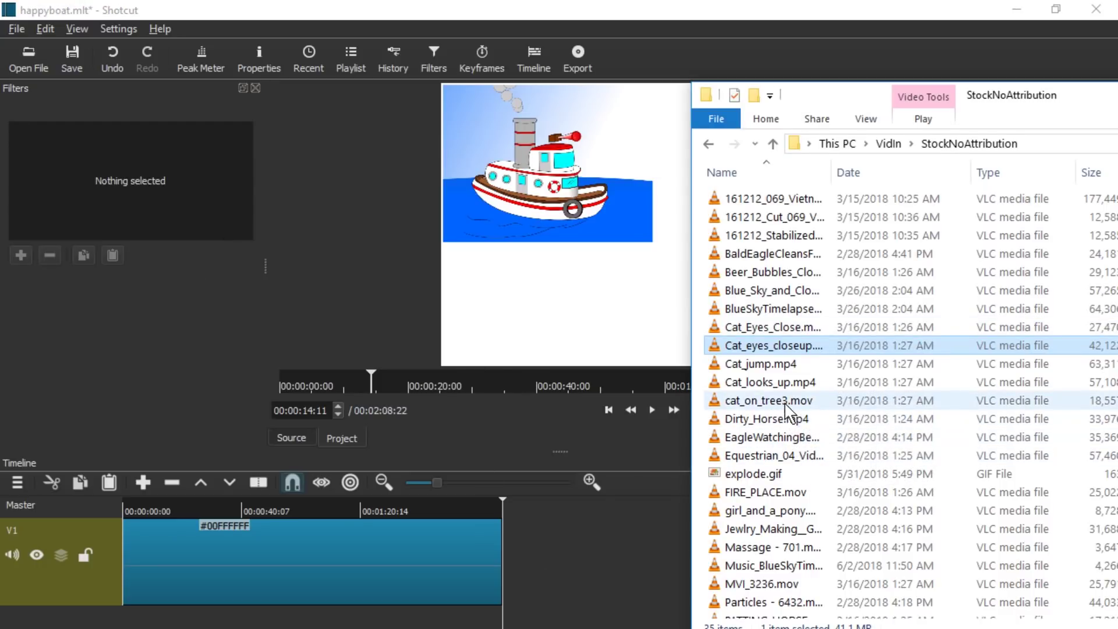
{"action": "left_click_drag", "start_coordinate": [784, 404], "coordinate": [602, 207]}
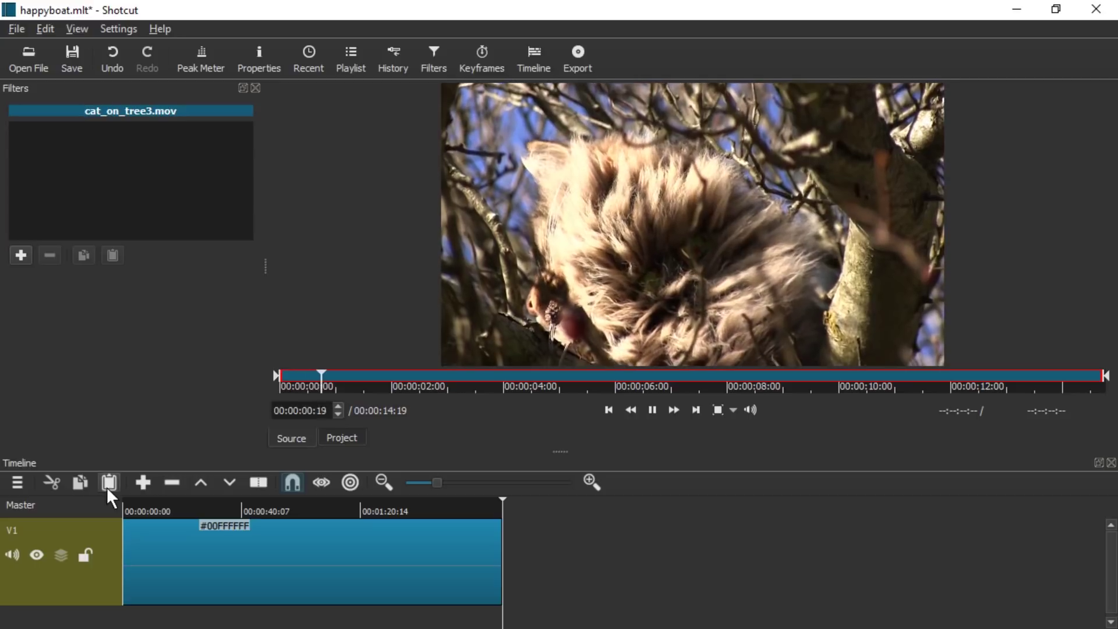
{"action": "left_click", "coordinate": [19, 483]}
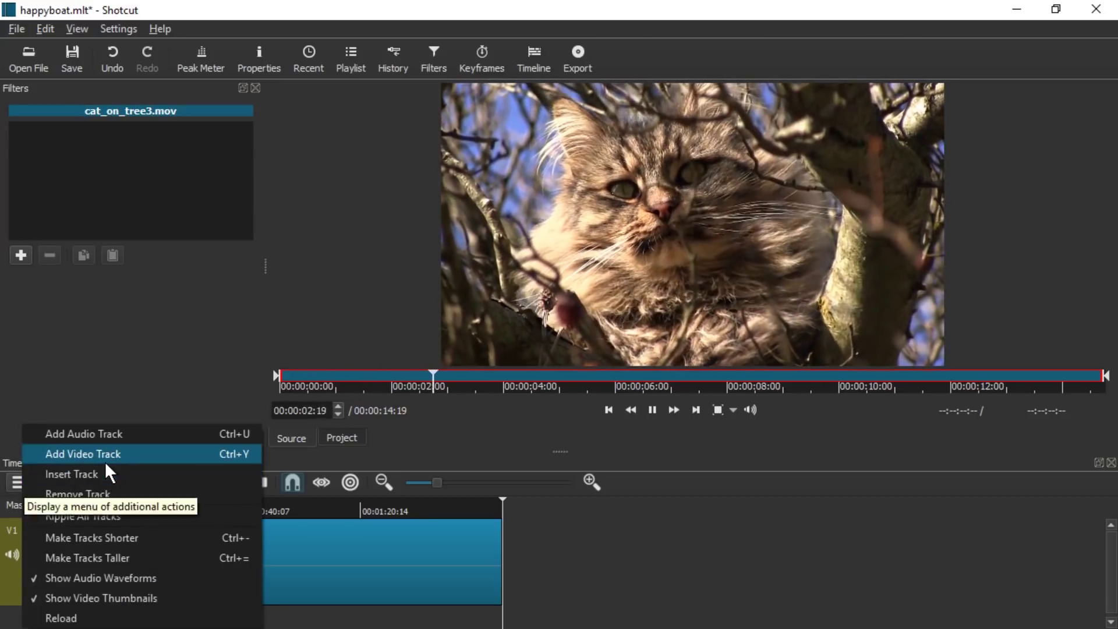
{"action": "left_click", "coordinate": [106, 457]}
{"action": "left_click_drag", "start_coordinate": [582, 291], "coordinate": [272, 541]}
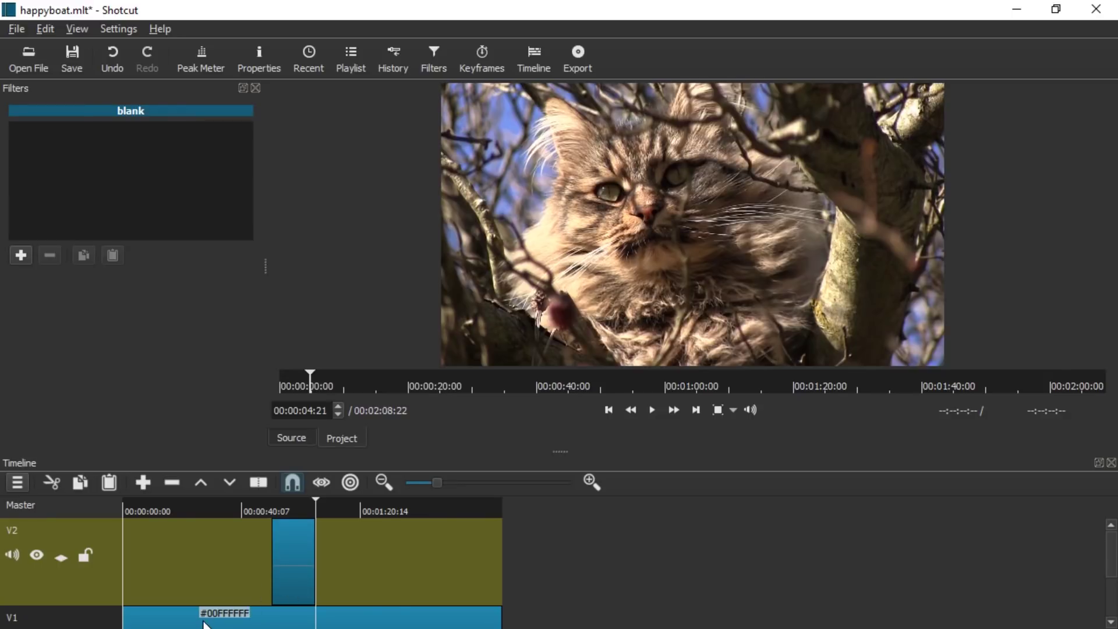
- Move the #00FFFFFF colour clip to the start of track V2
{"action": "left_click_drag", "start_coordinate": [372, 611], "coordinate": [101, 619]}
{"action": "left_click", "coordinate": [357, 541]}
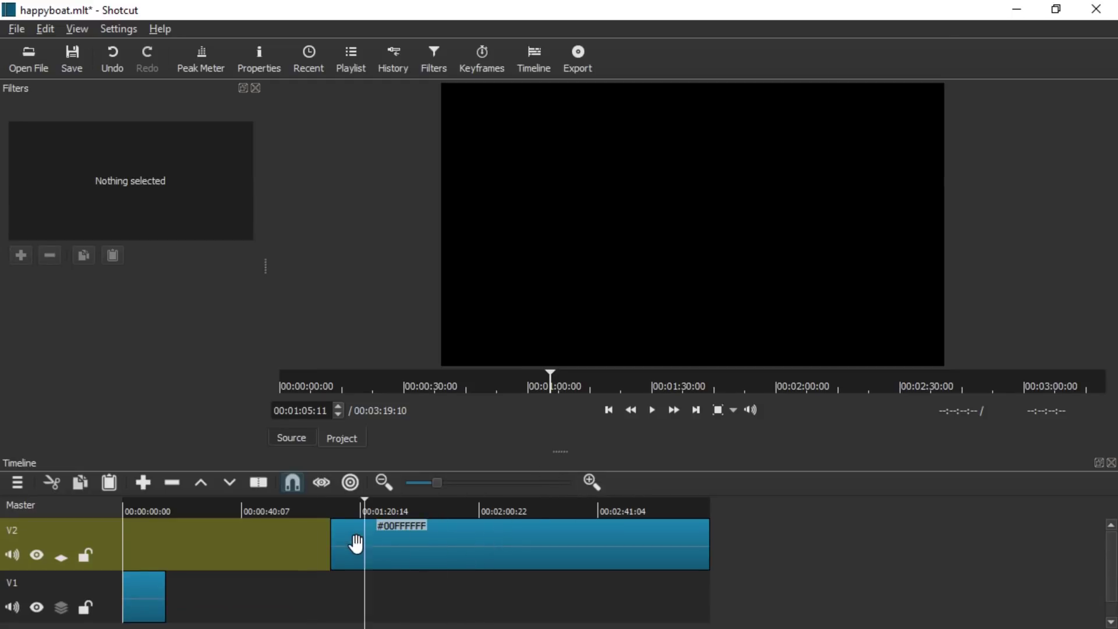
{"action": "left_click_drag", "start_coordinate": [407, 546], "coordinate": [206, 540]}
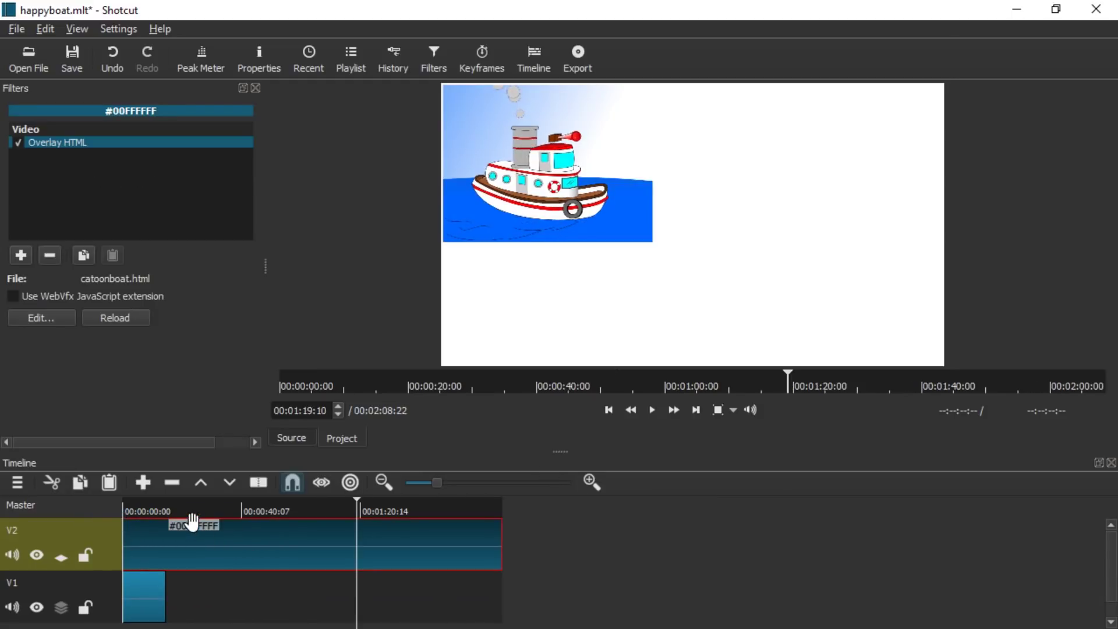
- Split the #00FFFFFF clip where the cat clip ends and remove the remainder
{"action": "left_click_drag", "start_coordinate": [162, 504], "coordinate": [172, 504]}
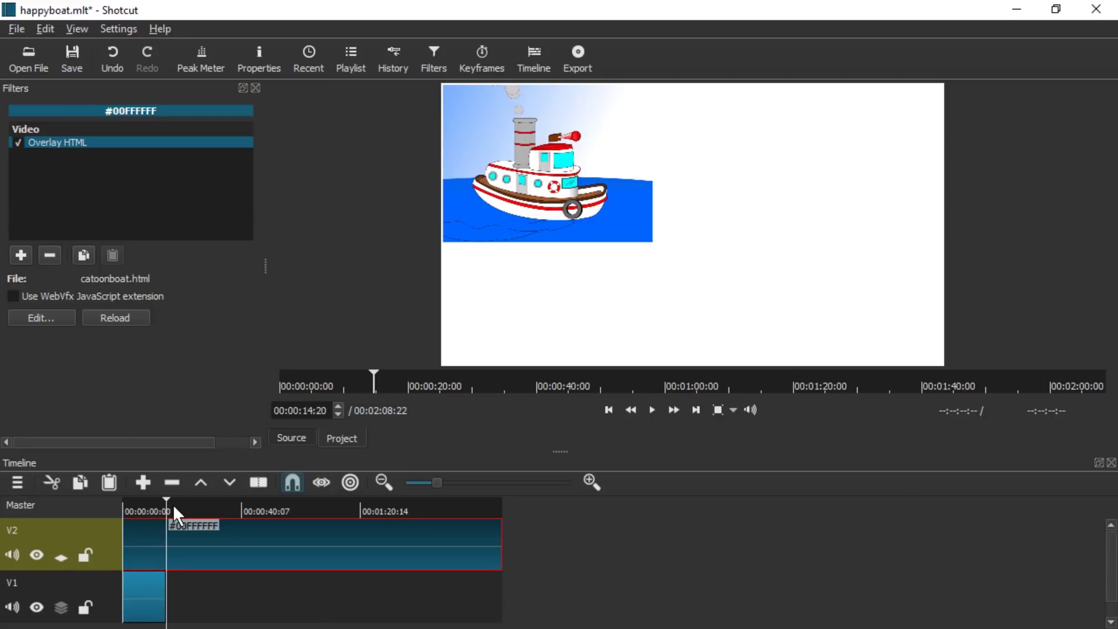
{"action": "key", "text": "s"}
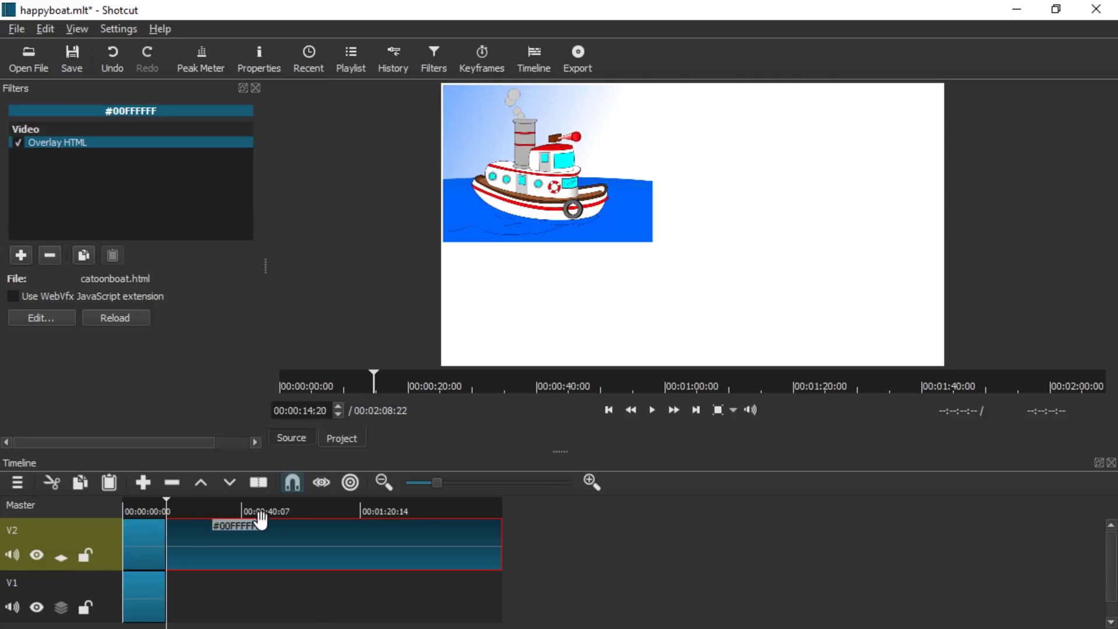
{"action": "right_click", "coordinate": [287, 530]}
{"action": "left_click", "coordinate": [329, 536]}
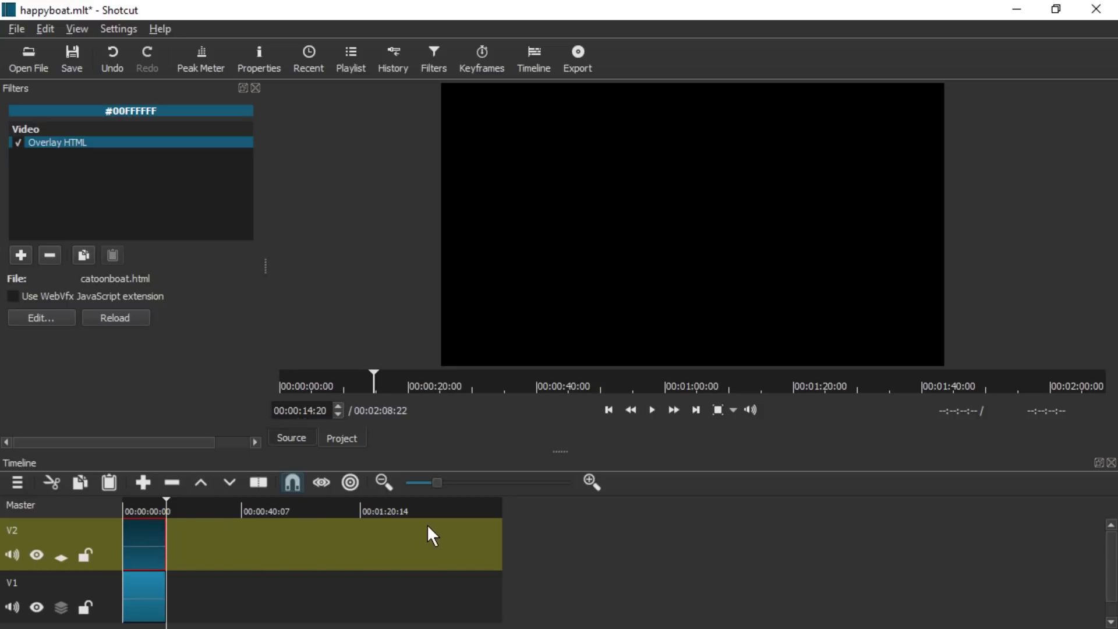
- Move the V2 clip down onto V1 and remove the empty gaps on V2 and V1
{"action": "left_click_drag", "start_coordinate": [166, 543], "coordinate": [550, 575]}
{"action": "right_click", "coordinate": [358, 540]}
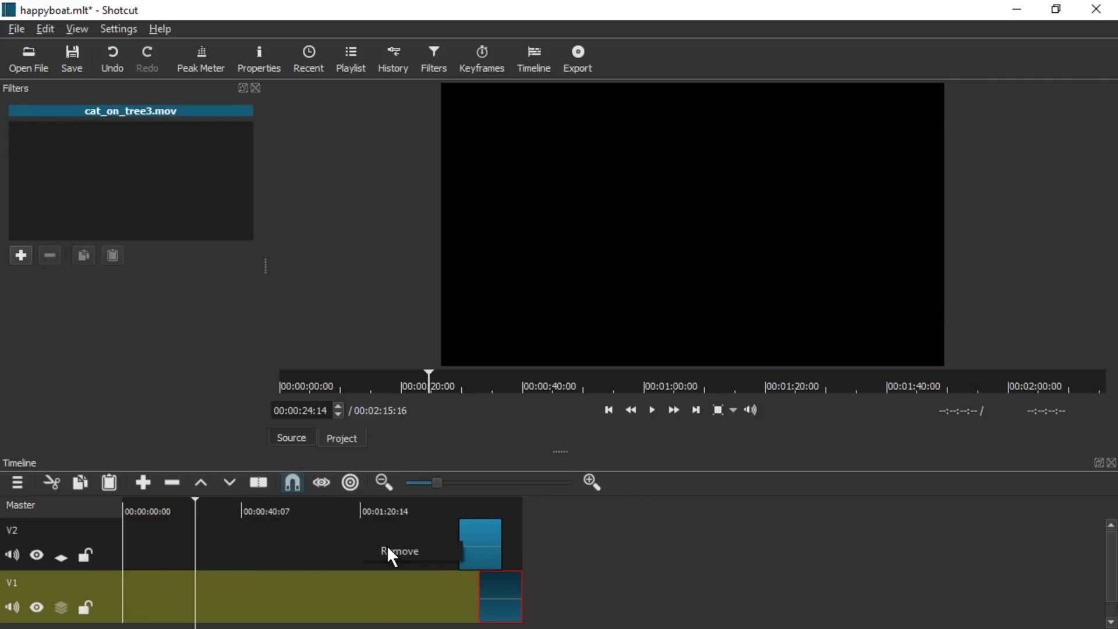
{"action": "left_click", "coordinate": [386, 545]}
{"action": "right_click", "coordinate": [426, 592]}
{"action": "left_click", "coordinate": [449, 598]}
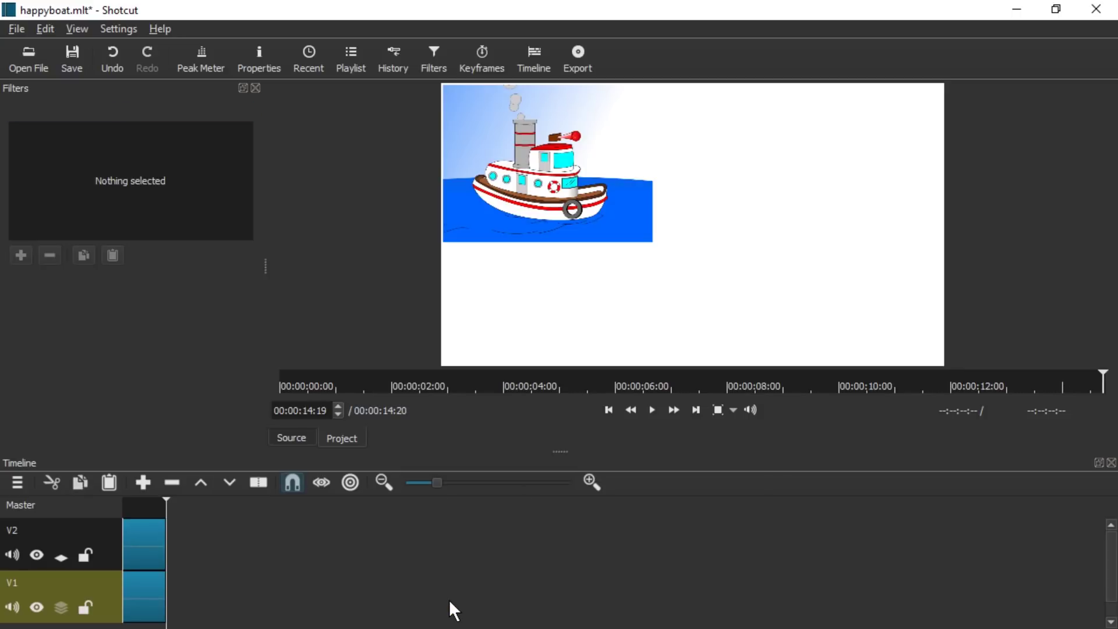
- Play the project from the start, then delete the extra video track
{"action": "key", "text": "Home"}
{"action": "left_click", "coordinate": [9, 521]}
{"action": "key", "text": "space"}
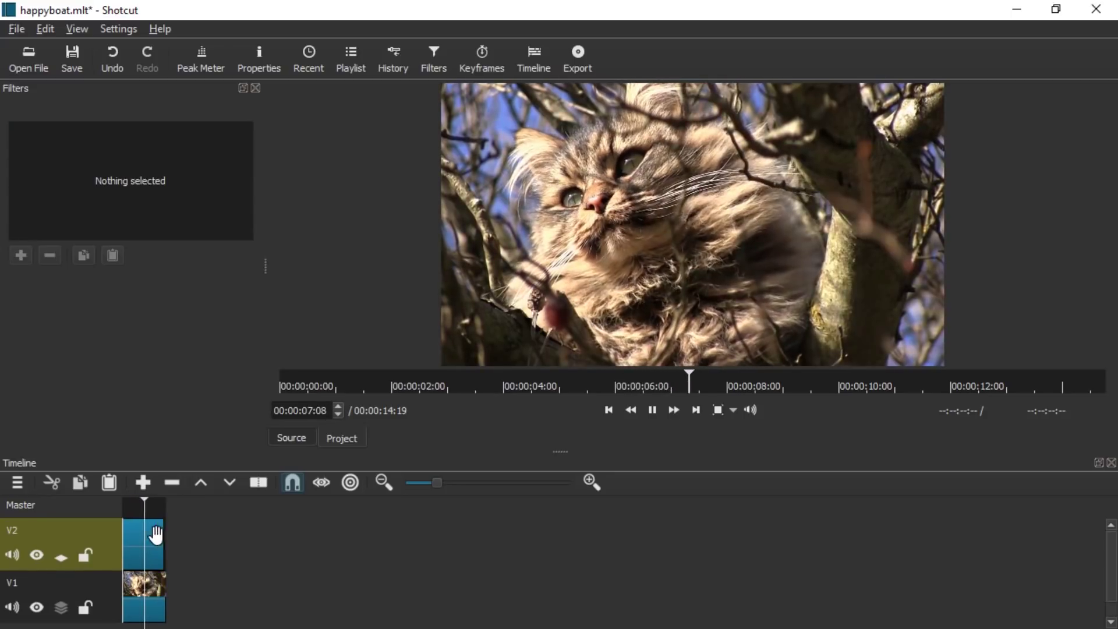
{"action": "key", "text": "ctrl+z"}
{"action": "key", "text": "ctrl+z"}
{"action": "right_click", "coordinate": [111, 586]}
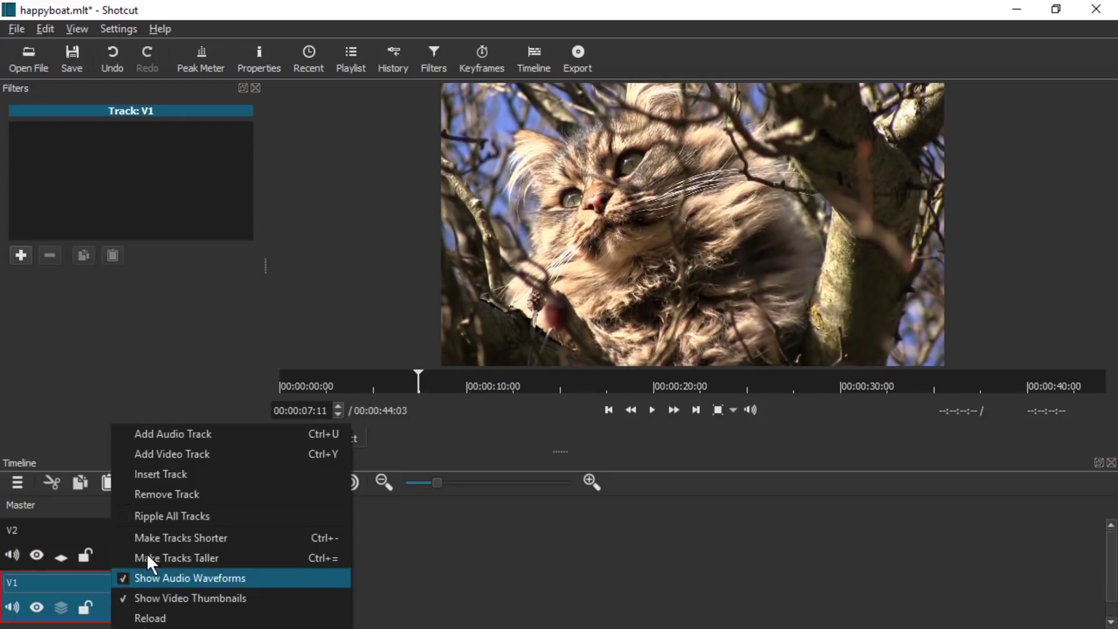
{"action": "left_click", "coordinate": [188, 494]}
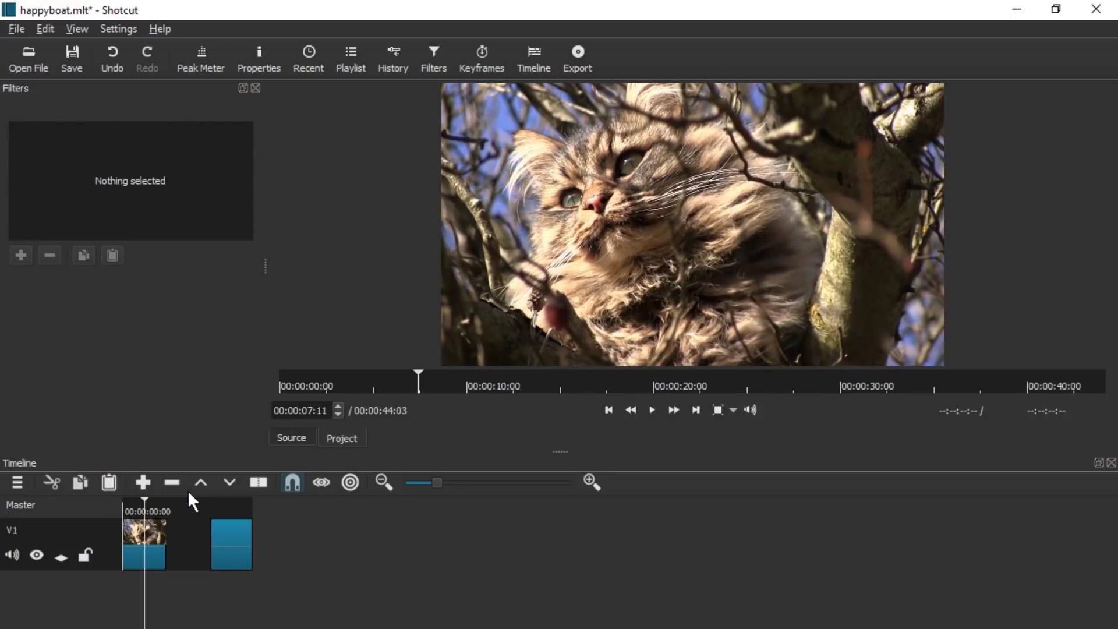
- Delete the extra clip and add an Overlay HTML filter to the cat clip
{"action": "left_click", "coordinate": [242, 538]}
{"action": "key", "text": "Delete"}
{"action": "left_click", "coordinate": [20, 255]}
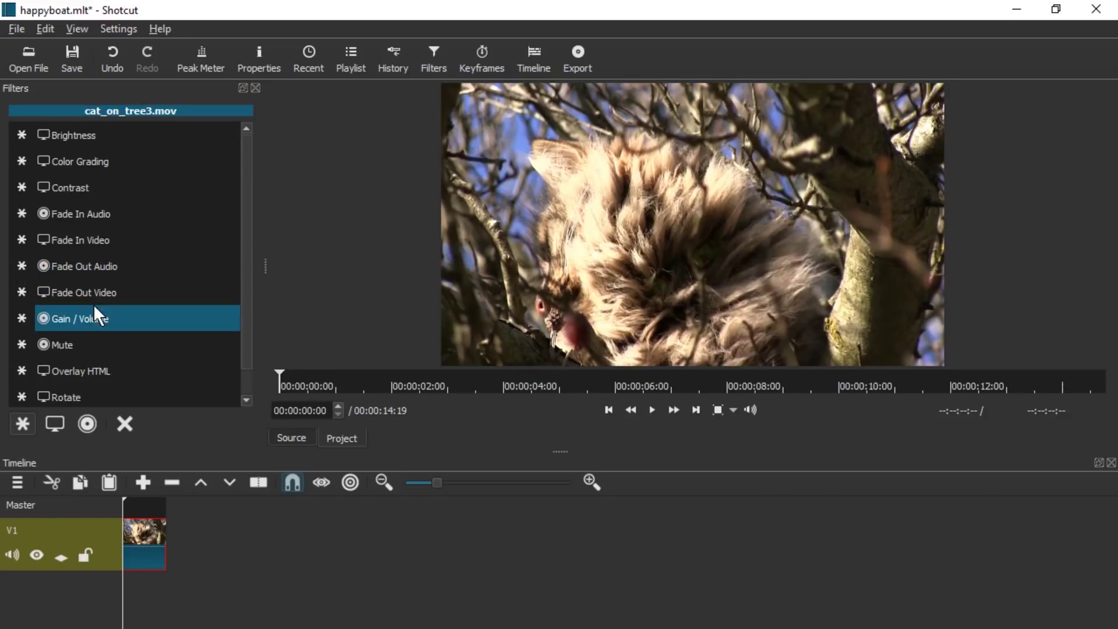
{"action": "left_click", "coordinate": [91, 377]}
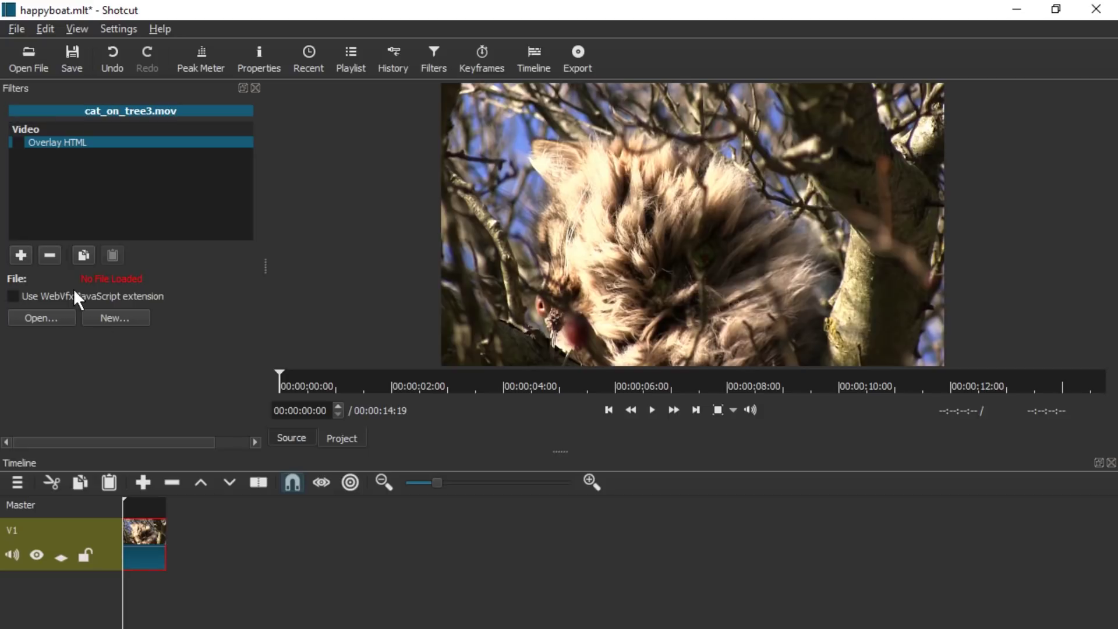
- Load catoonboat.html into the filter and open it in the HTML Editor
{"action": "left_click", "coordinate": [63, 320]}
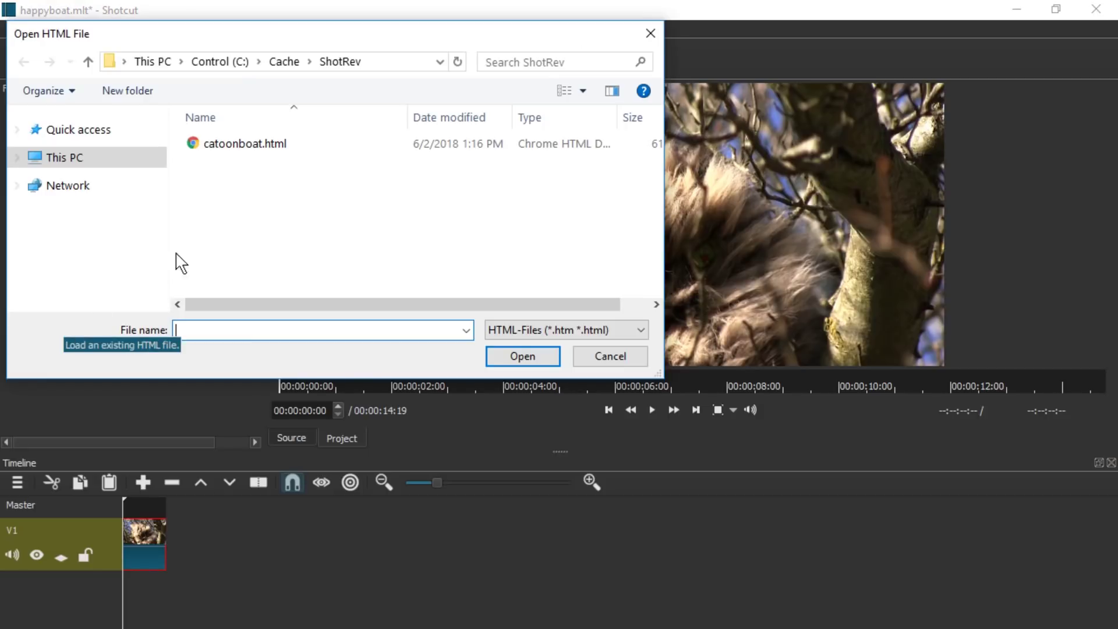
{"action": "double_click", "coordinate": [229, 146]}
{"action": "left_click", "coordinate": [143, 503]}
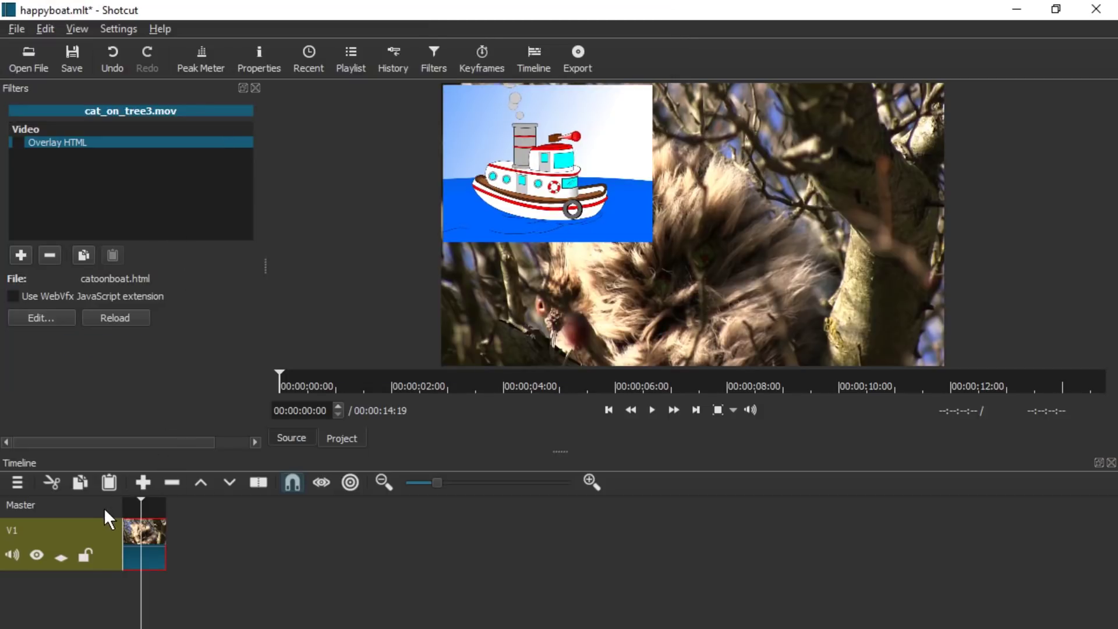
{"action": "left_click", "coordinate": [51, 318]}
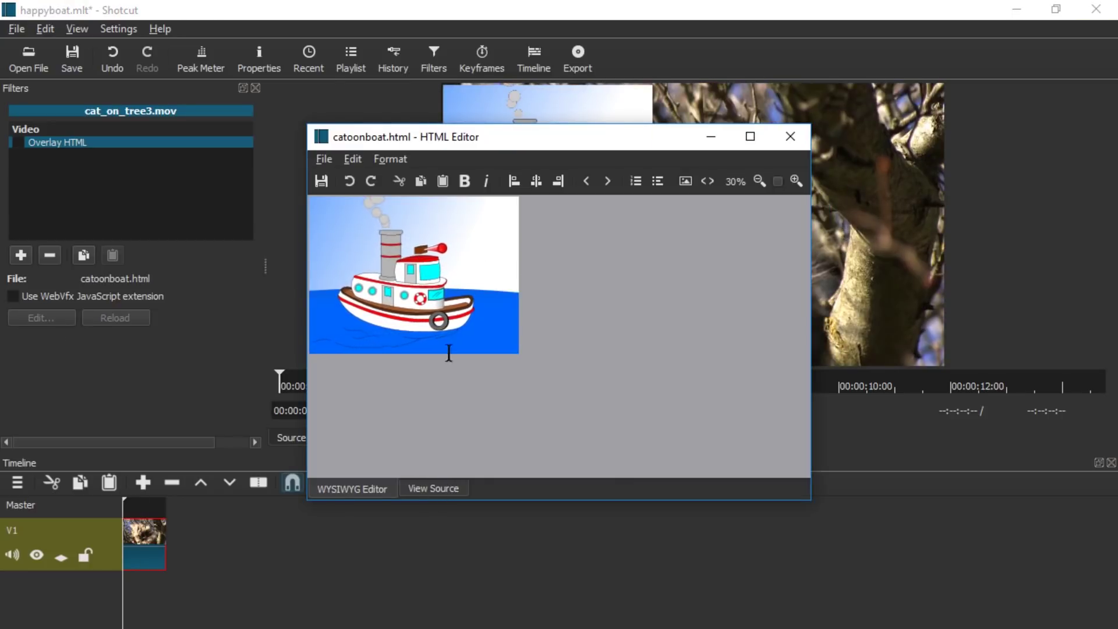
- Add style="margin:0px; padding:0px;" to the body tag in the source view and save
{"action": "left_click", "coordinate": [431, 490]}
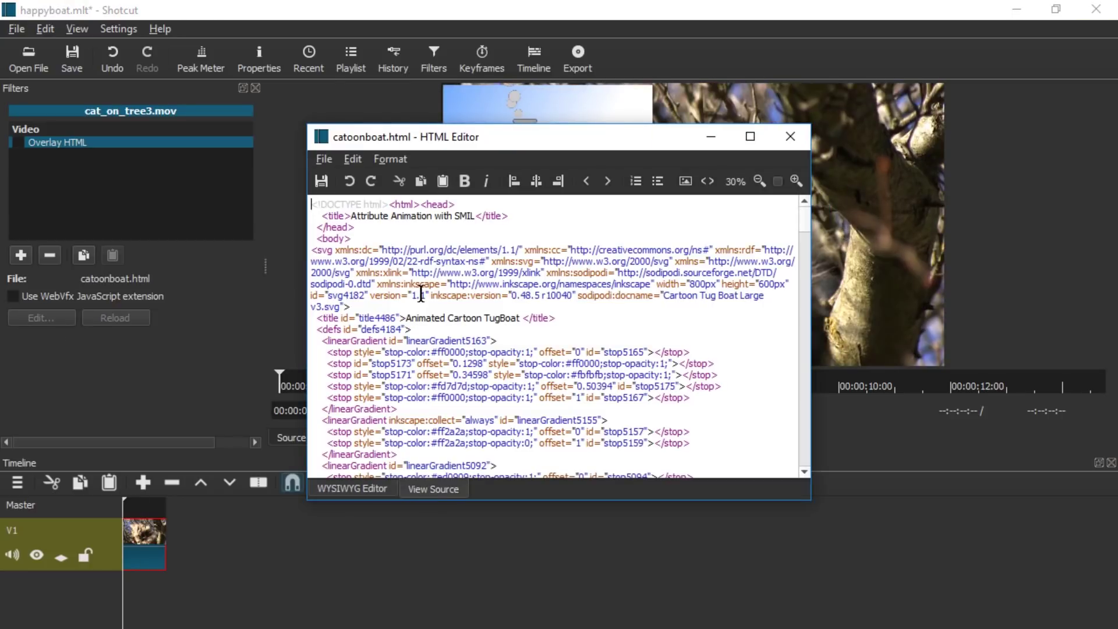
{"action": "left_click", "coordinate": [348, 239]}
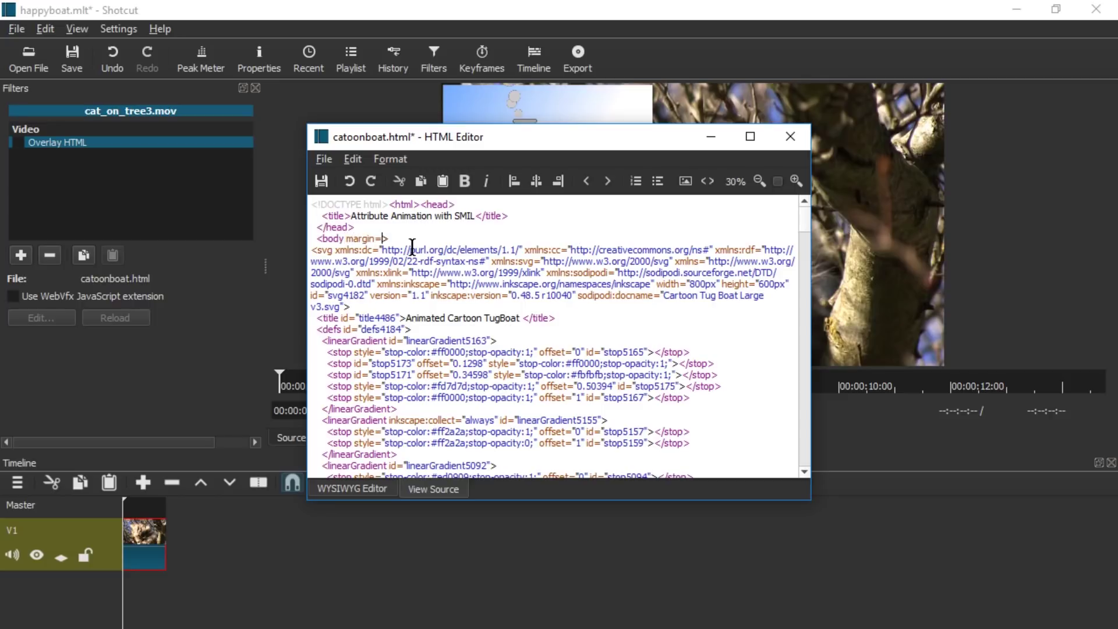
{"action": "type", "text": "margin=0 padding=0"}
{"action": "left_click", "coordinate": [320, 181]}
- Close the editor, reload the overlay, then reopen catoonboat.html and save it again
{"action": "left_click", "coordinate": [790, 136]}
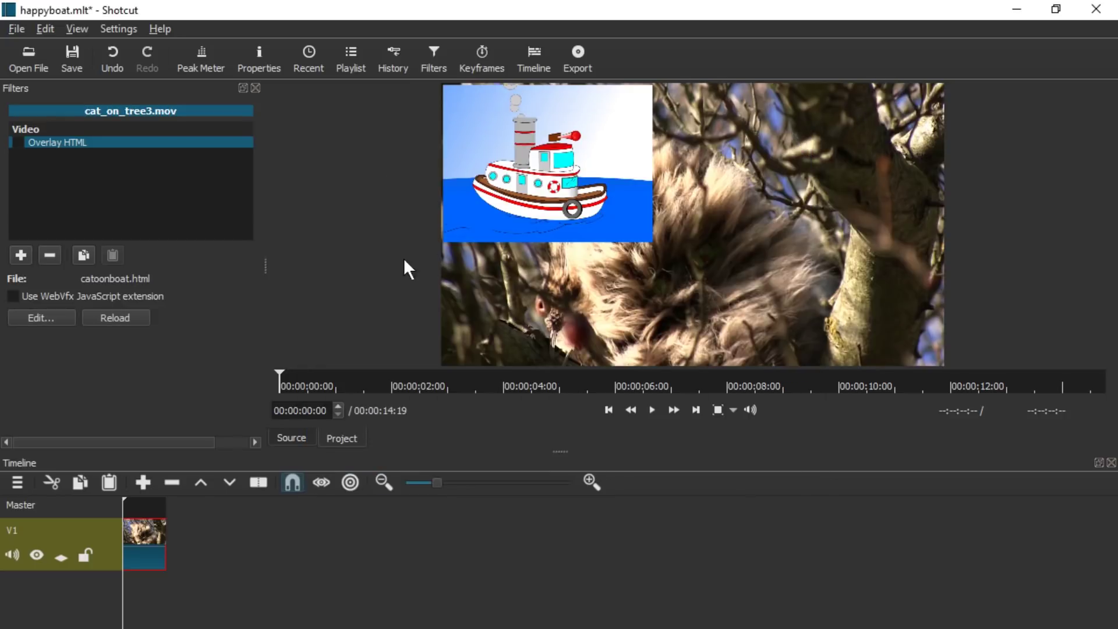
{"action": "left_click_drag", "start_coordinate": [142, 507], "coordinate": [68, 511]}
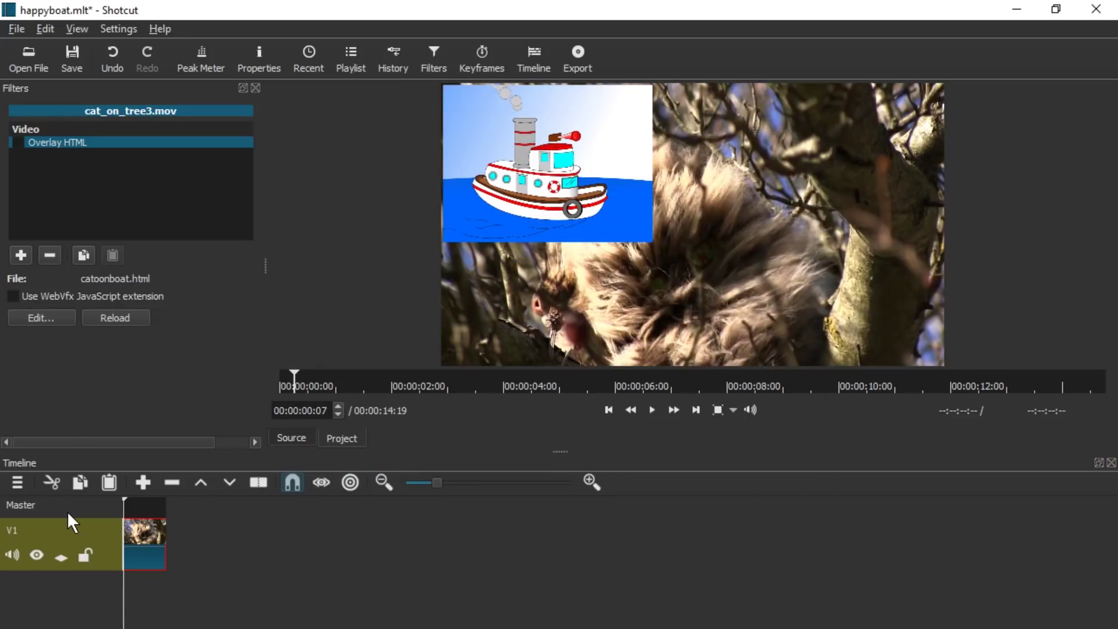
{"action": "left_click", "coordinate": [121, 317]}
{"action": "left_click", "coordinate": [24, 317]}
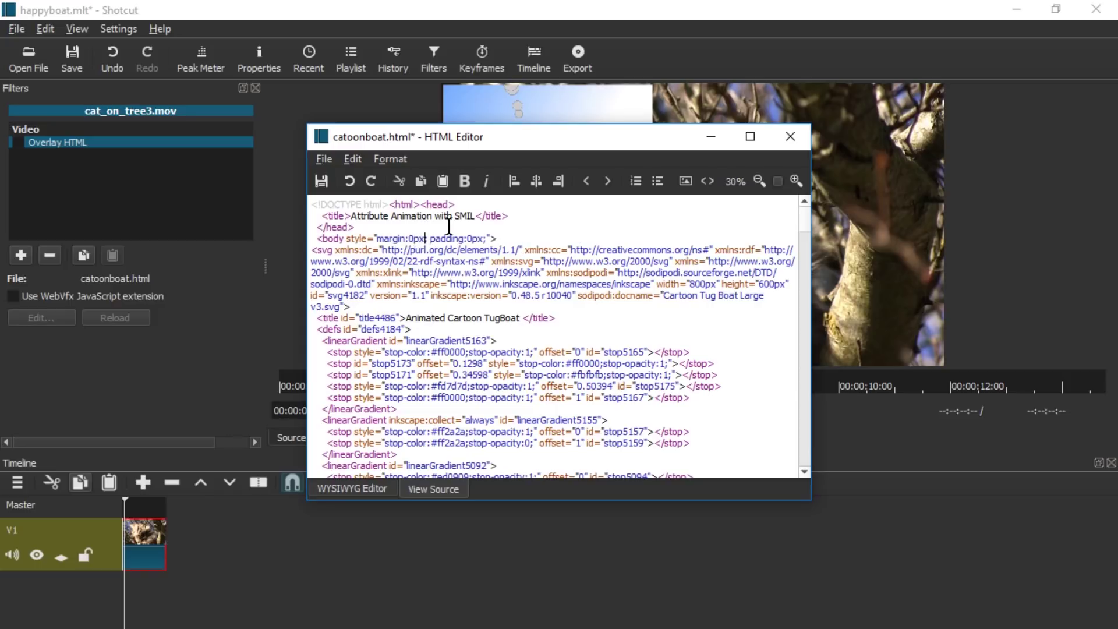
{"action": "left_click", "coordinate": [319, 180]}
{"action": "left_click_drag", "start_coordinate": [667, 140], "coordinate": [689, 263]}
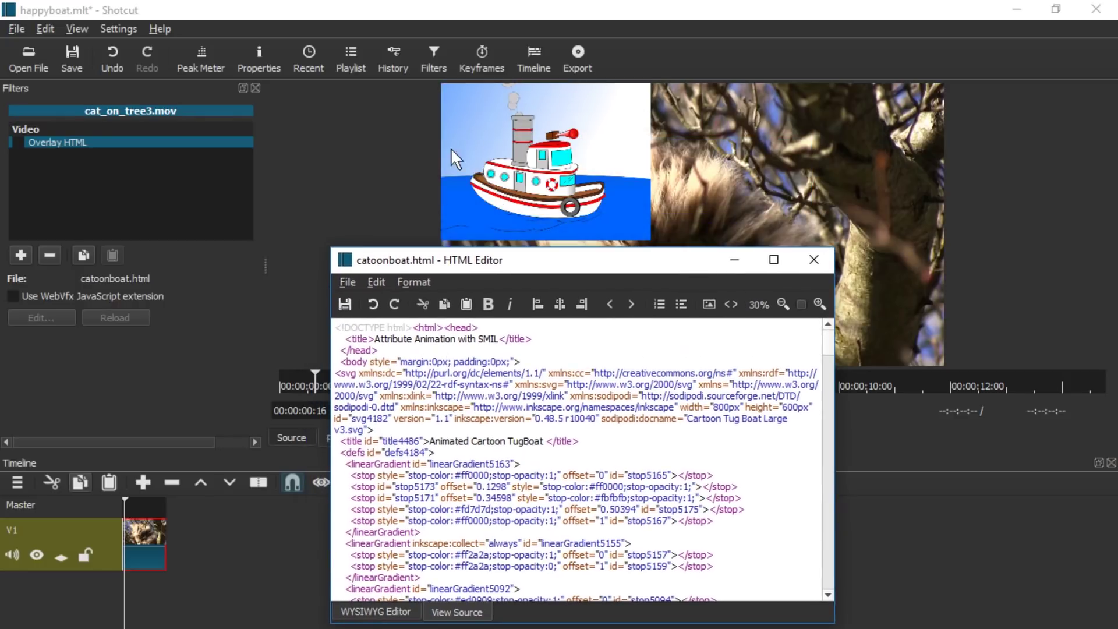
- Change the svg width to 1280px, keep the height at 600, and save
{"action": "double_click", "coordinate": [720, 409]}
{"action": "type", "text": "1280px"}
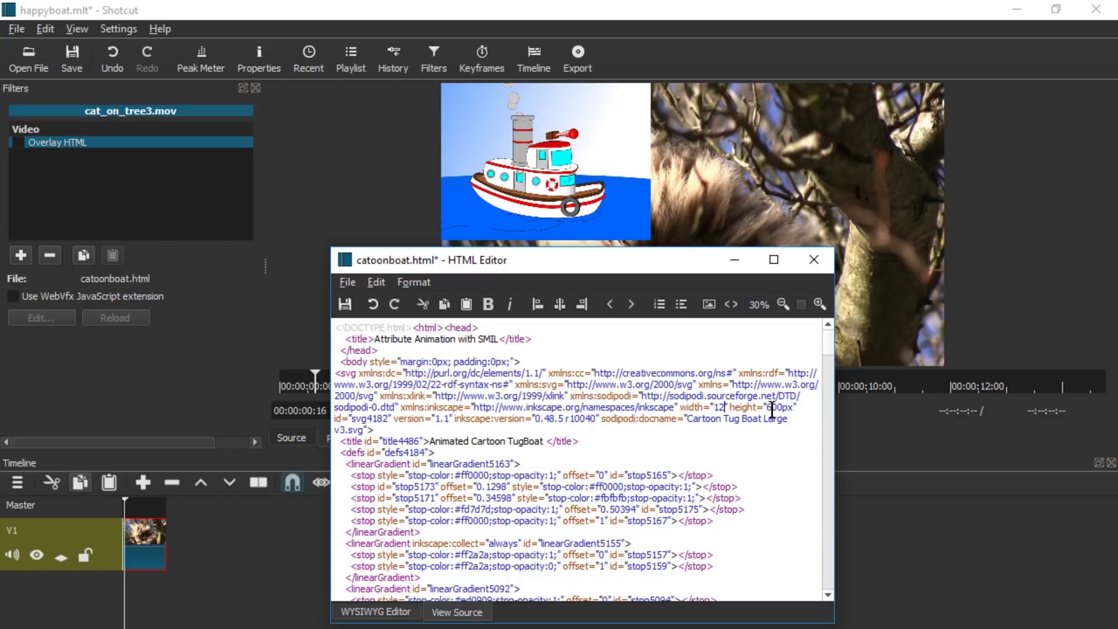
{"action": "key", "text": "Right"}
{"action": "key", "text": "Right"}
{"action": "key", "text": "Right"}
{"action": "key", "text": "Right"}
{"action": "key", "text": "Right"}
{"action": "key", "text": "Right"}
{"action": "key", "text": "Right"}
{"action": "key", "text": "Right"}
{"action": "key", "text": "Right"}
{"action": "key", "text": "Right"}
{"action": "key", "text": "Delete"}
{"action": "key", "text": "Delete"}
{"action": "type", "text": "72"}
{"action": "key", "text": "ctrl+s"}
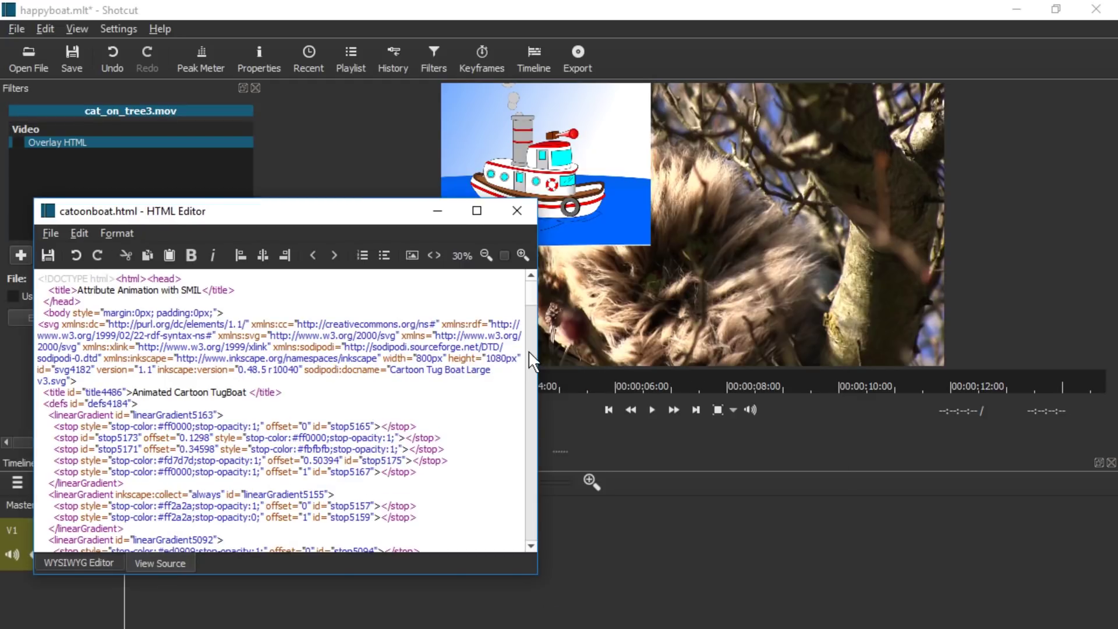
{"action": "key", "text": "BackSpace"}
{"action": "key", "text": "BackSpace"}
{"action": "key", "text": "BackSpace"}
{"action": "key", "text": "BackSpace"}
{"action": "key", "text": "BackSpace"}
{"action": "key", "text": "BackSpace"}
{"action": "key", "text": "BackSpace"}
{"action": "key", "text": "BackSpace"}
{"action": "key", "text": "BackSpace"}
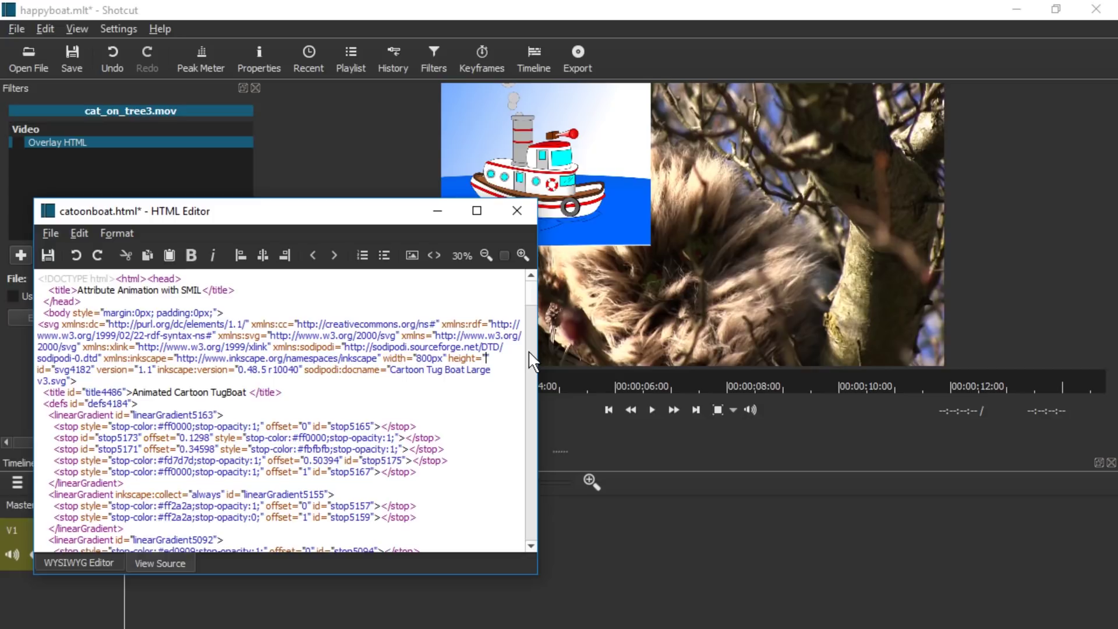
{"action": "type", "text": "600px\""}
{"action": "key", "text": "ctrl+s"}
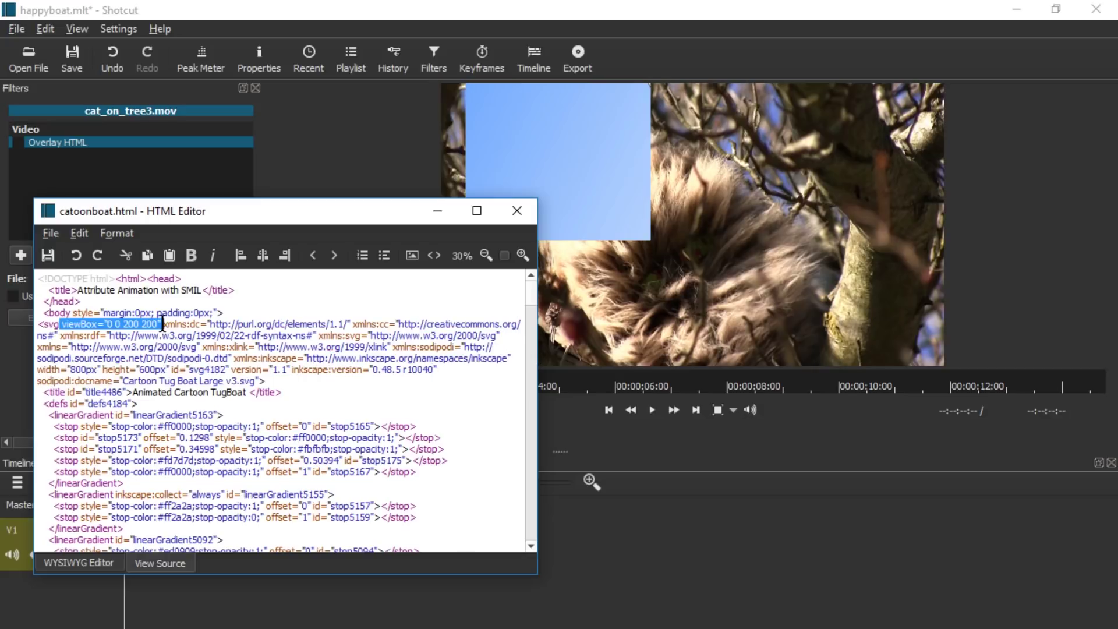
- Move viewBox="0 0 800 600" before width and size the svg 1600px by 1200px, then save
{"action": "left_click_drag", "start_coordinate": [309, 218], "coordinate": [404, 176]}
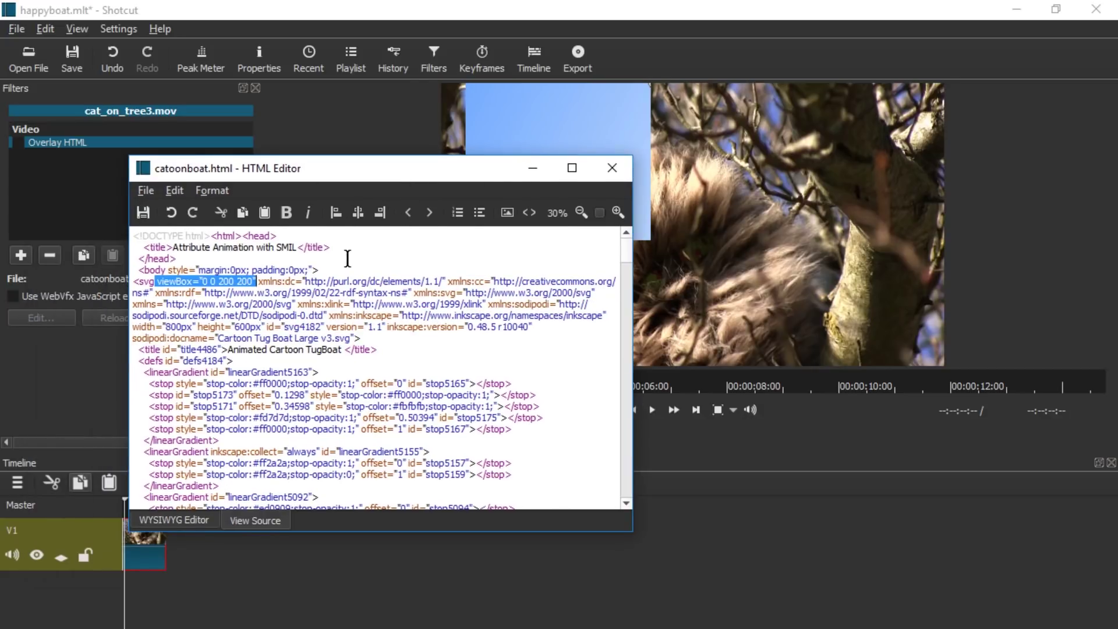
{"action": "key", "text": "Delete"}
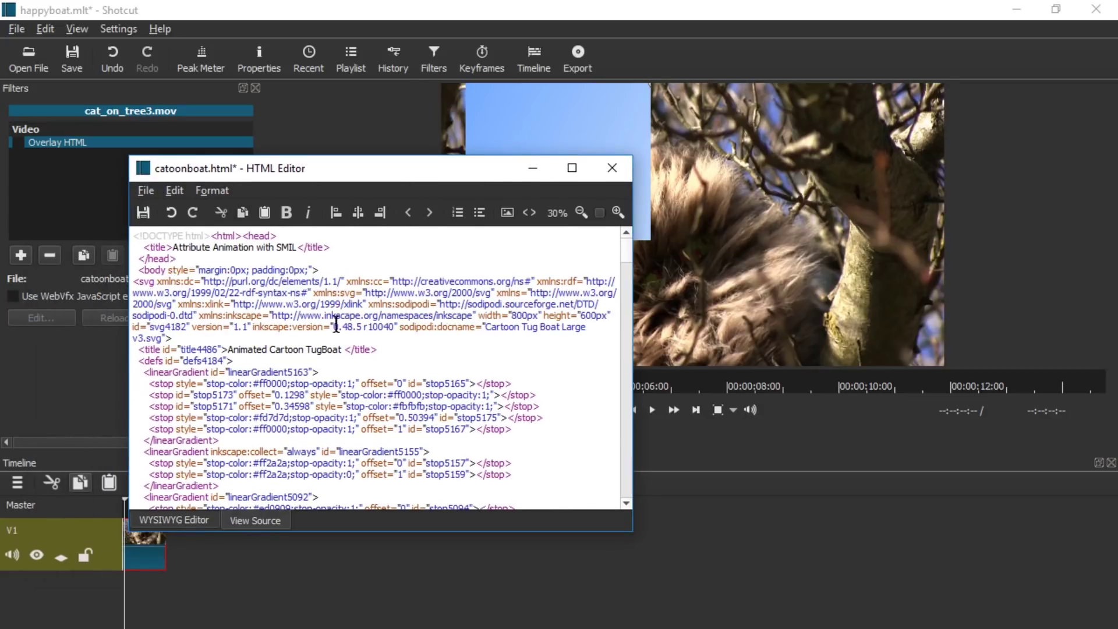
{"action": "left_click", "coordinate": [476, 315]}
{"action": "type", "text": "viewBox=\"0 0 200 200\""}
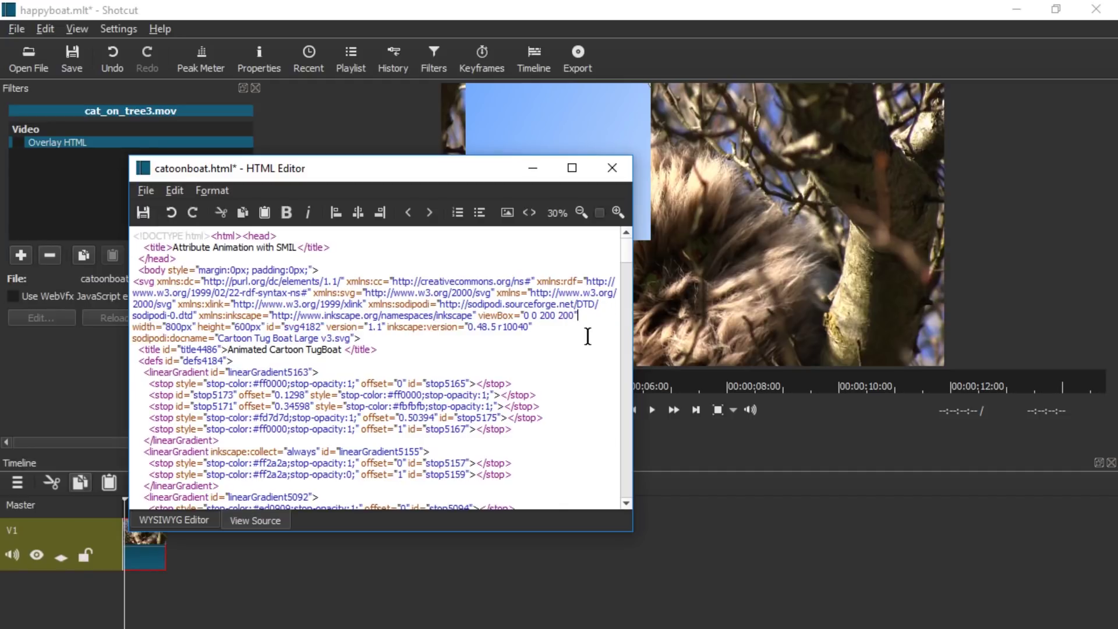
{"action": "type", "text": "6"}
{"action": "key", "text": "Left"}
{"action": "key", "text": "Left"}
{"action": "key", "text": "Left"}
{"action": "key", "text": "Left"}
{"action": "key", "text": "BackSpace"}
{"action": "type", "text": "8"}
{"action": "left_click", "coordinate": [240, 327]}
{"action": "key", "text": "BackSpace"}
{"action": "type", "text": "12"}
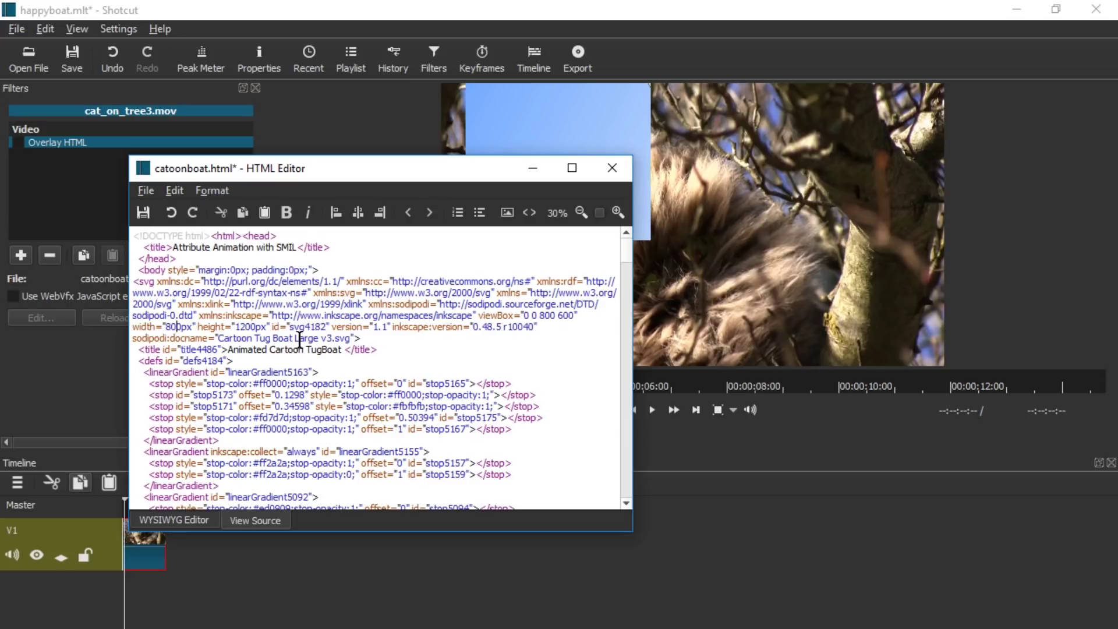
{"action": "key", "text": "BackSpace"}
{"action": "type", "text": "16"}
{"action": "key", "text": "ctrl+s"}
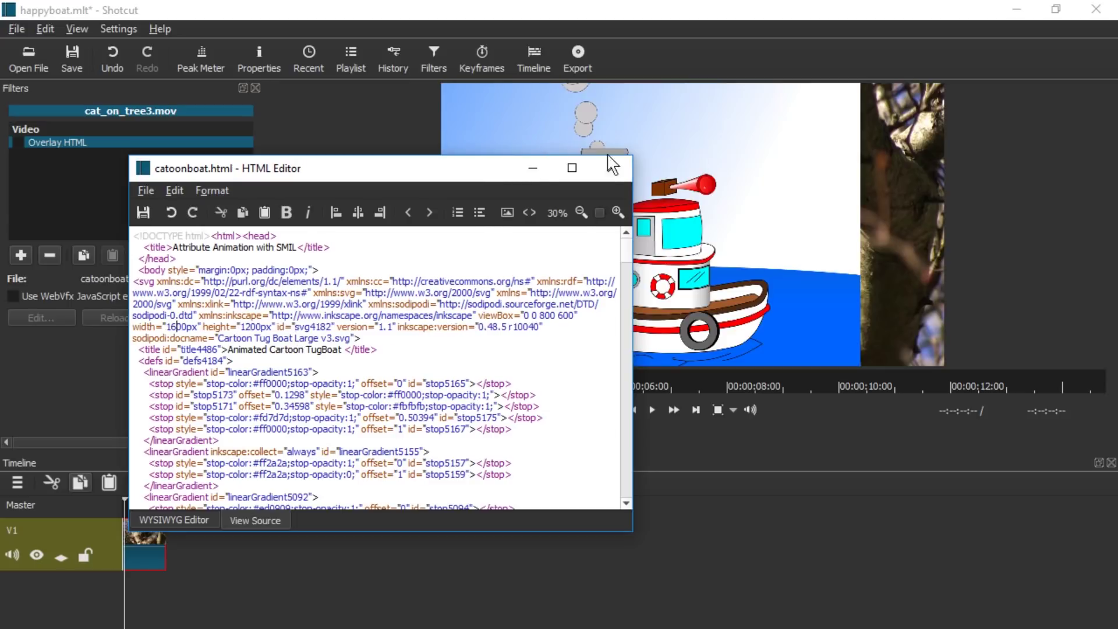
- Center the tugboat with text-align:center in the body style, save, and close the editor
{"action": "left_click_drag", "start_coordinate": [524, 169], "coordinate": [410, 204]}
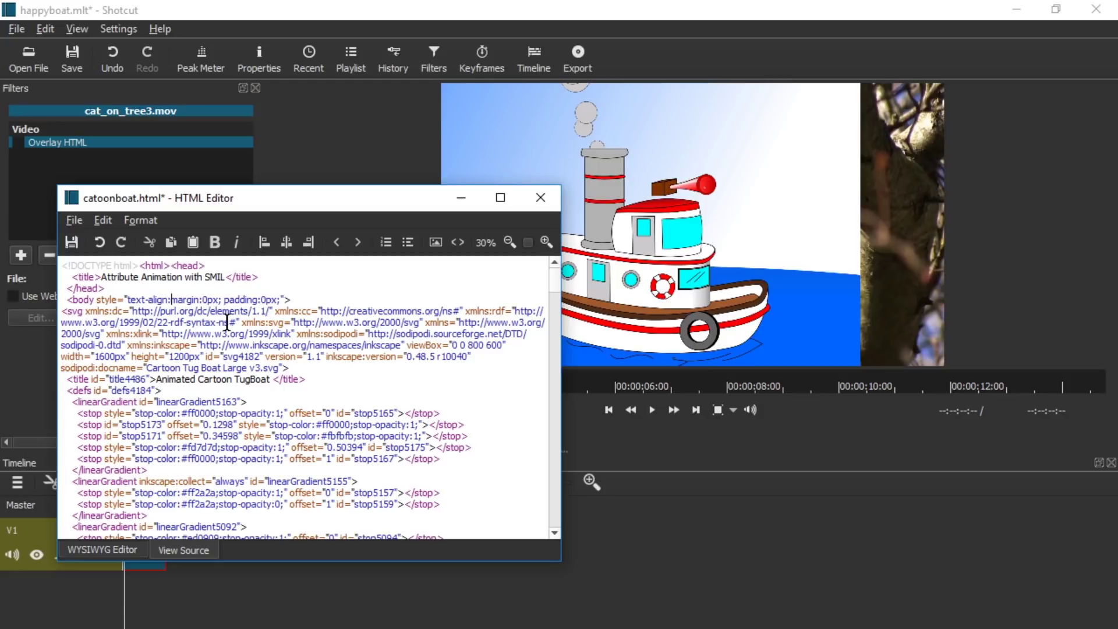
{"action": "key", "text": "ctrl+s"}
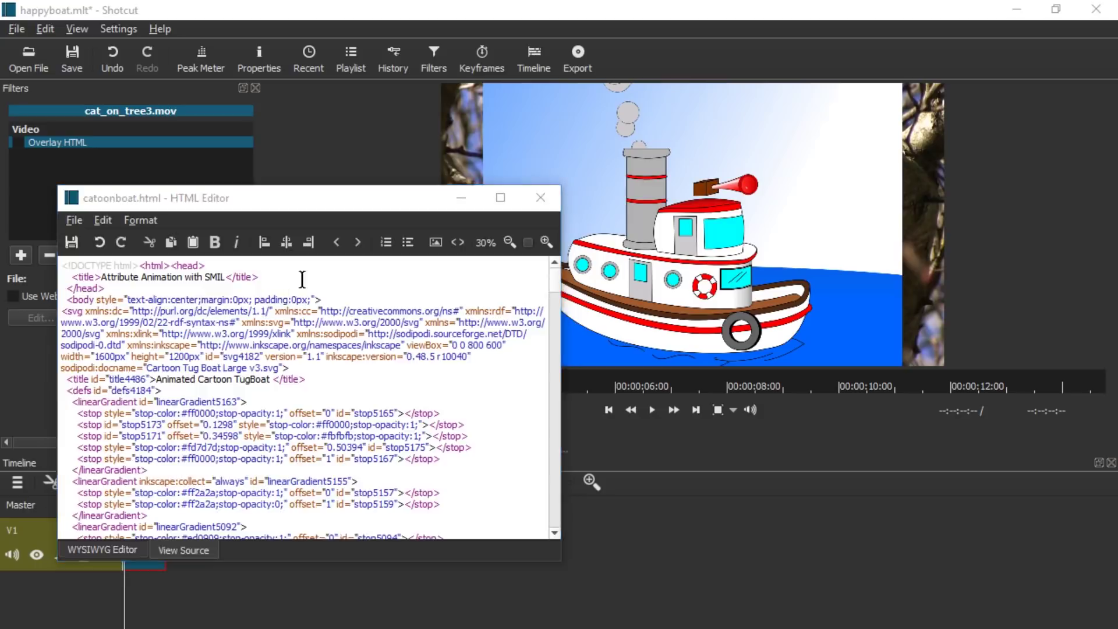
{"action": "key", "text": "alt+F4"}
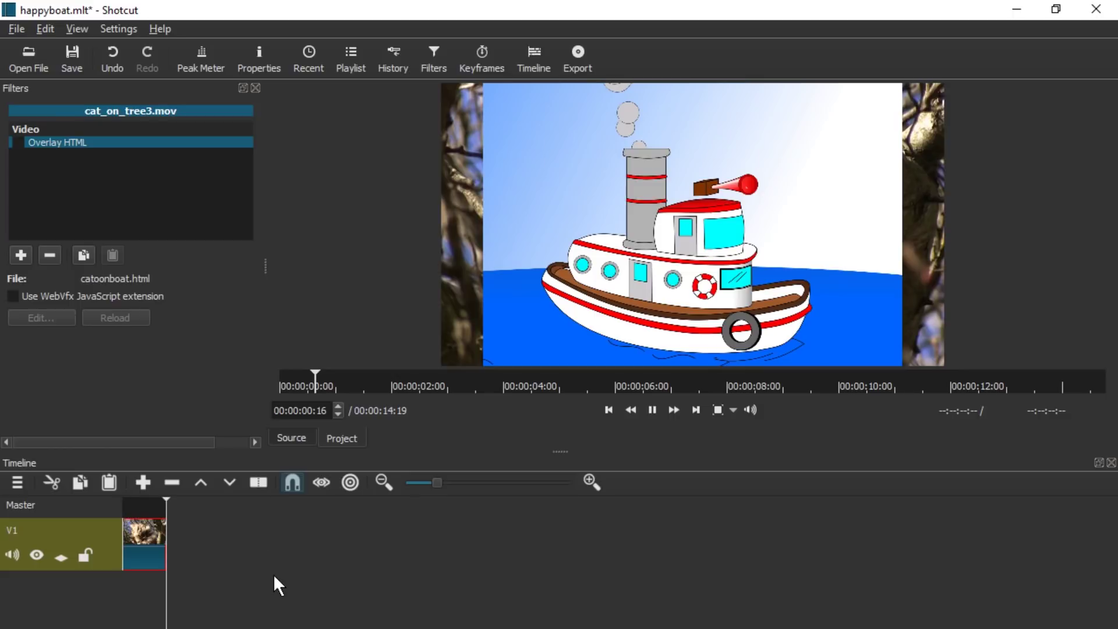
{"action": "key", "text": "space"}
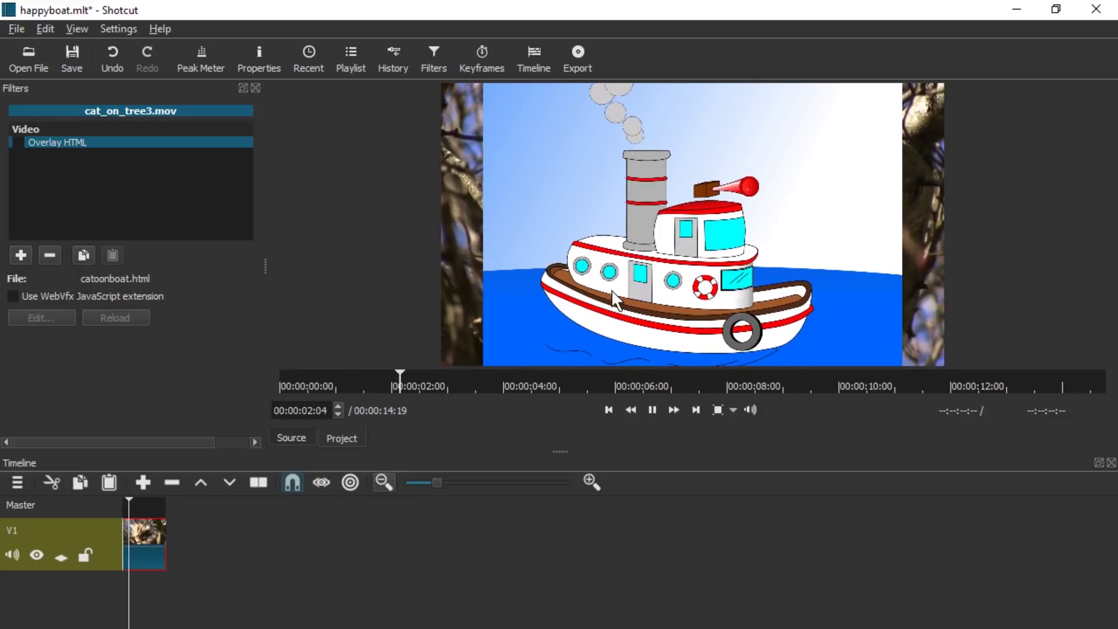
{"action": "left_click", "coordinate": [150, 503]}
{"action": "left_click_drag", "start_coordinate": [135, 504], "coordinate": [121, 505]}
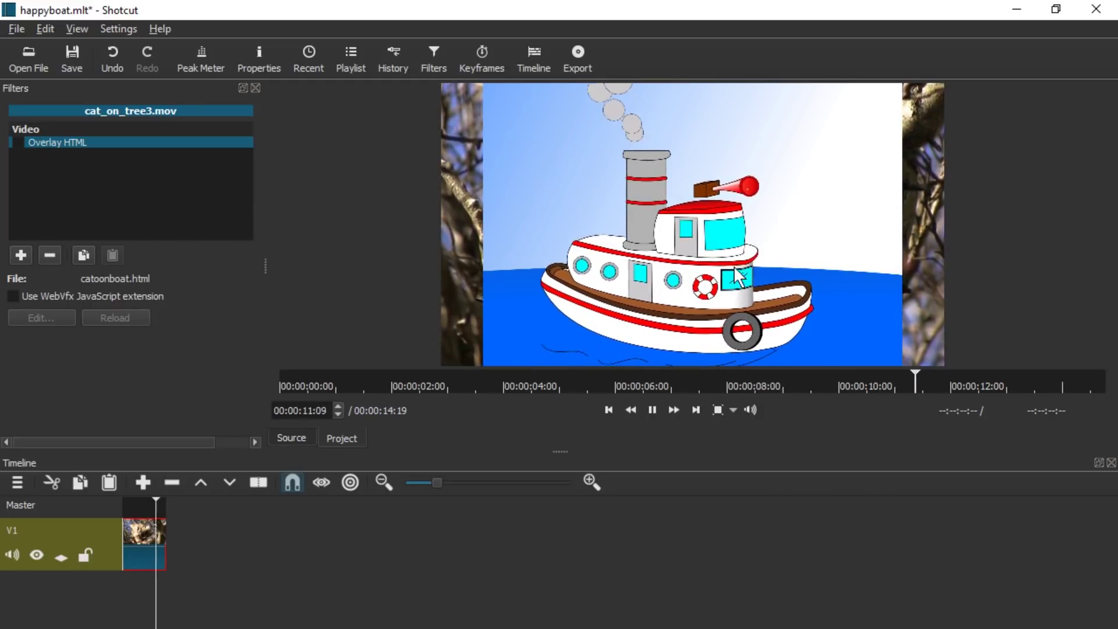
{"action": "left_click", "coordinate": [16, 141]}
{"action": "left_click", "coordinate": [18, 143]}
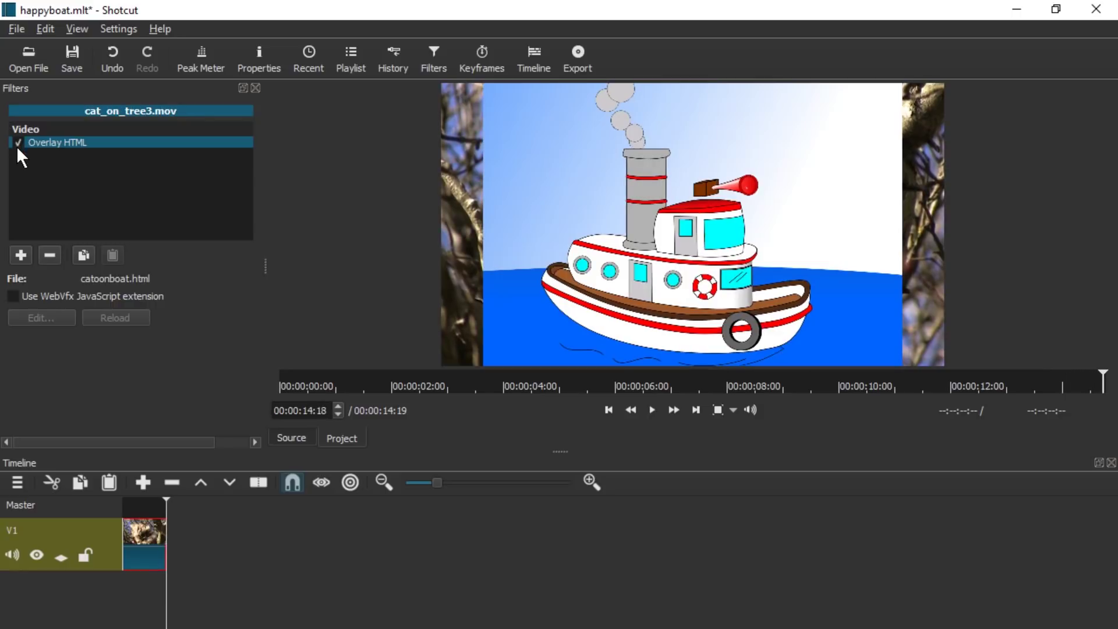
{"action": "left_click", "coordinate": [17, 141]}
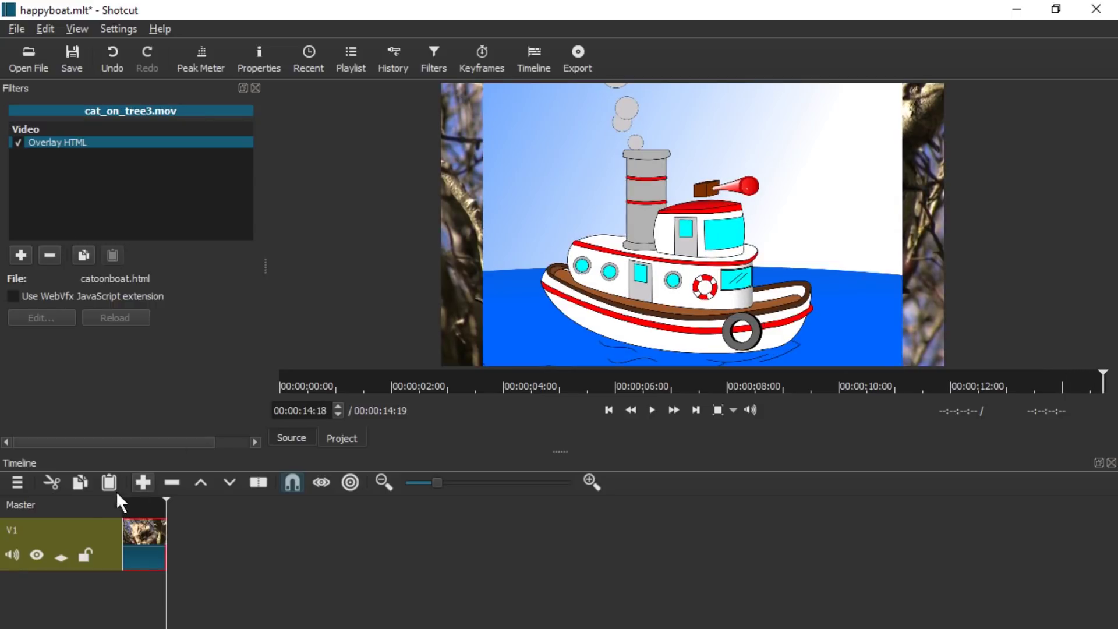
{"action": "left_click_drag", "start_coordinate": [128, 507], "coordinate": [98, 506]}
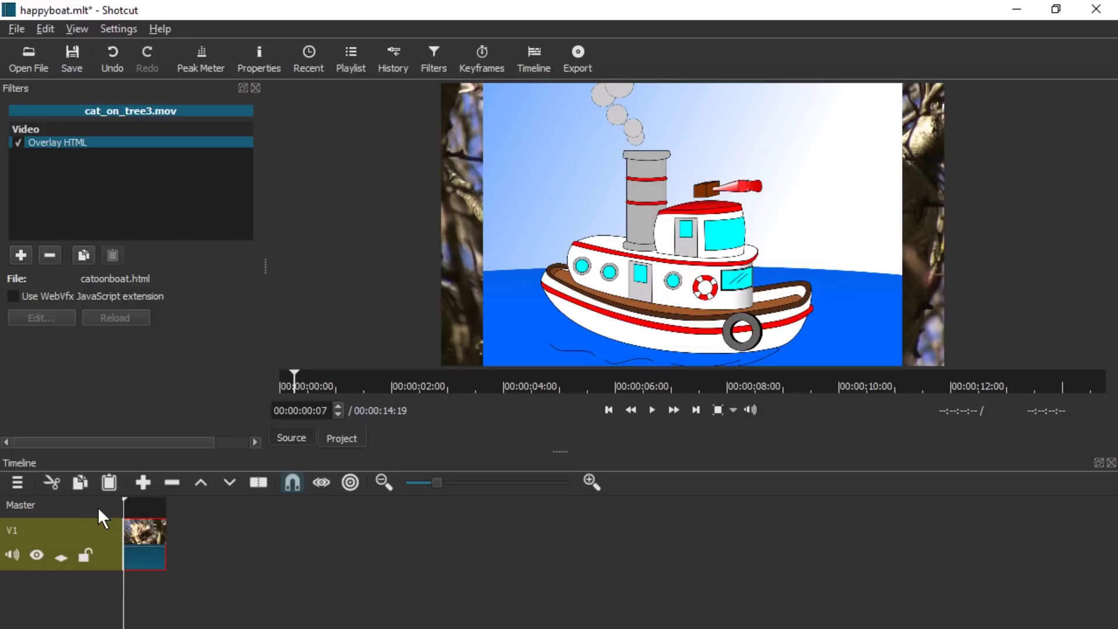